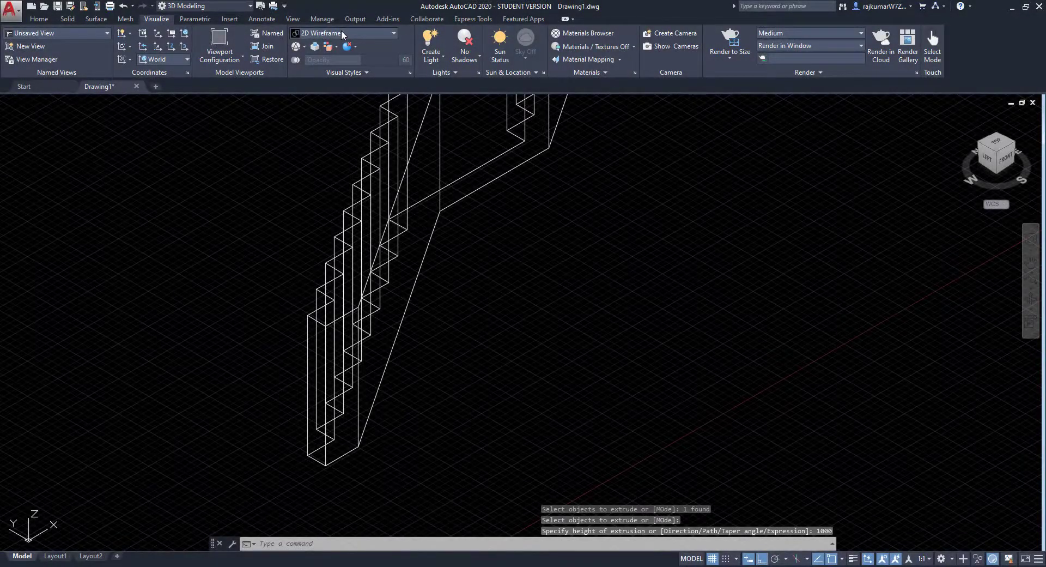
Apply the Conceptual visual style to the extruded staircase model.
left_click(341, 33)
left_click(276, 60)
middle_click_drag(612, 268, 740, 87)
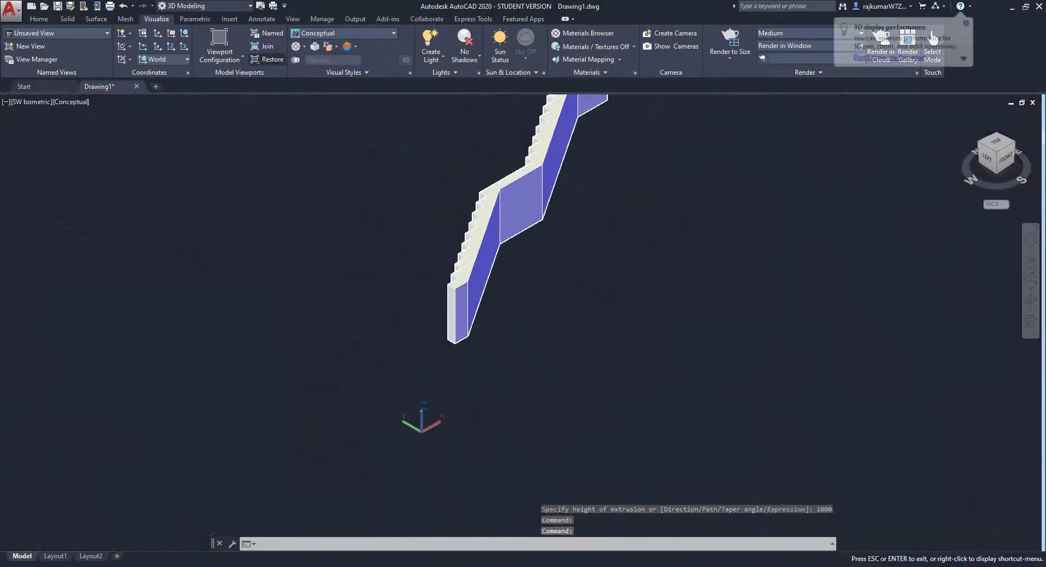
middle_click_drag(512, 179, 441, 235)
middle_click_drag(480, 299, 405, 366)
key("Escape")
Rotate the staircase solid with 3D Rotate so that it stands upright with its treads horizontal.
left_click(394, 279)
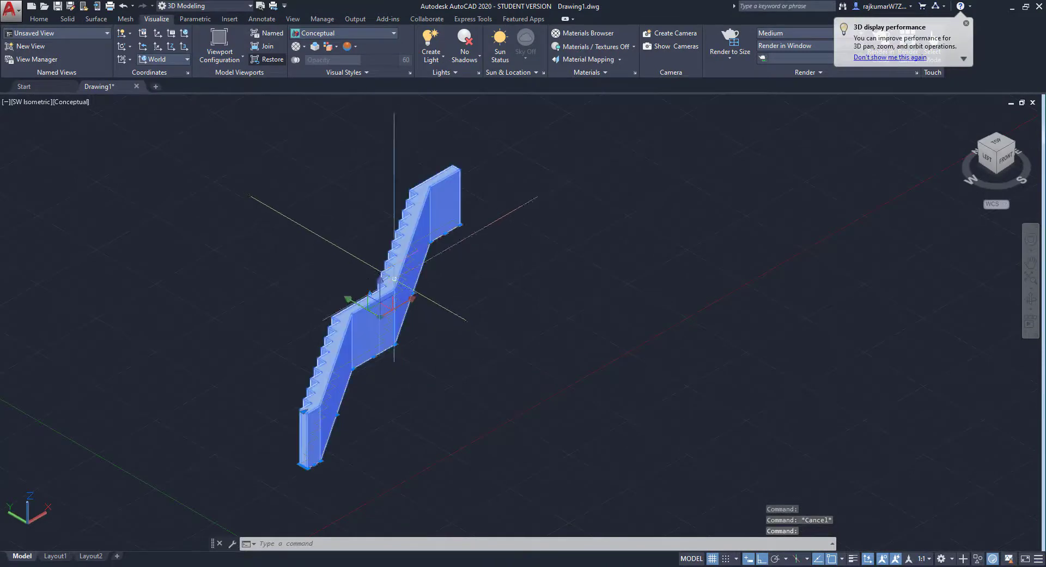
left_click(36, 19)
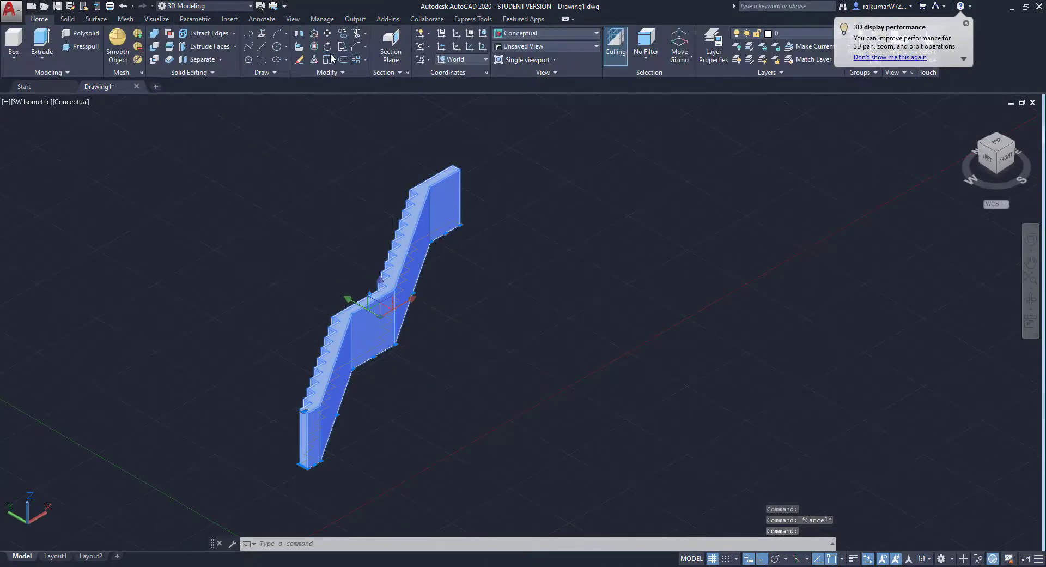
left_click(314, 46)
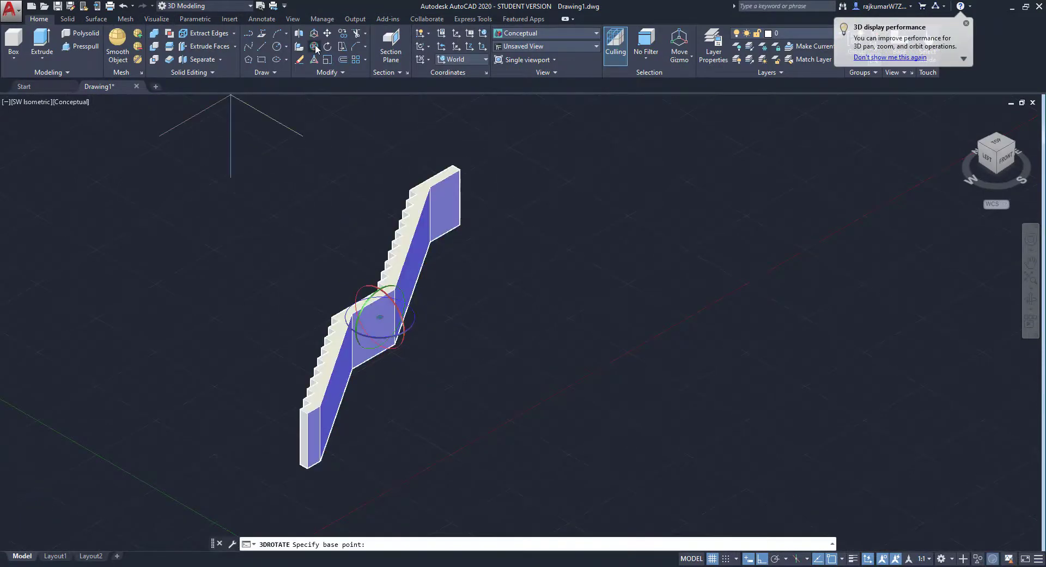
left_click(364, 284)
key("Escape")
key("Escape")
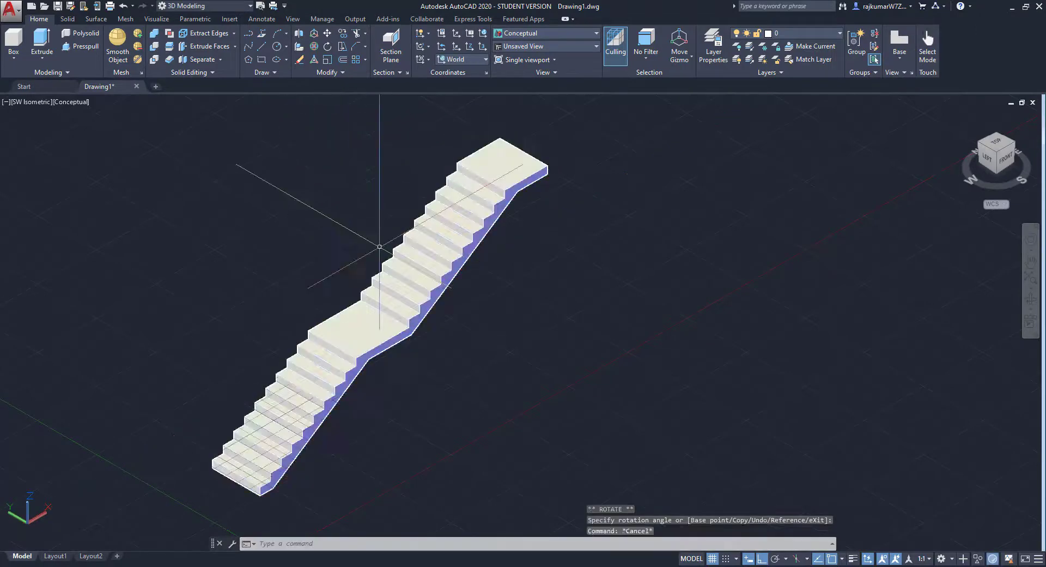
Turn off the grid display around the staircase model.
middle_click_drag(380, 246, 527, 216)
scroll(533, 364, "up", 2)
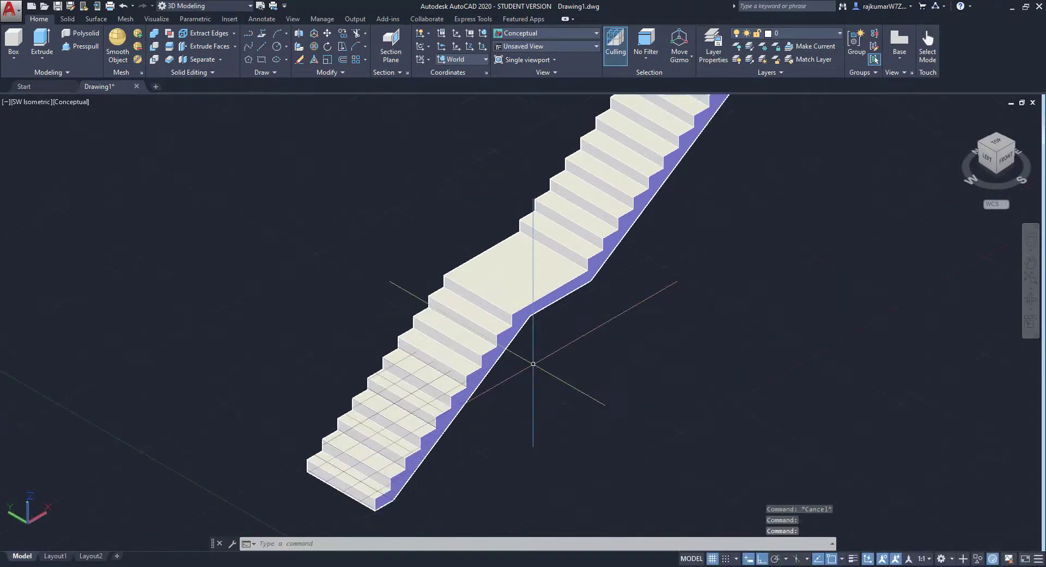
key("F7")
scroll(518, 371, "down", 2)
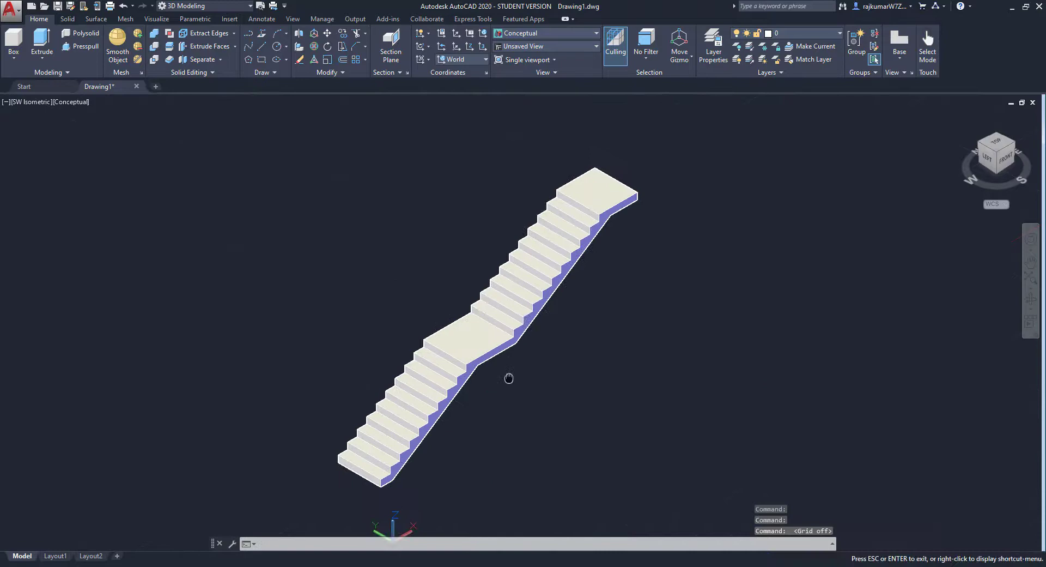
middle_click_drag(529, 367, 528, 353)
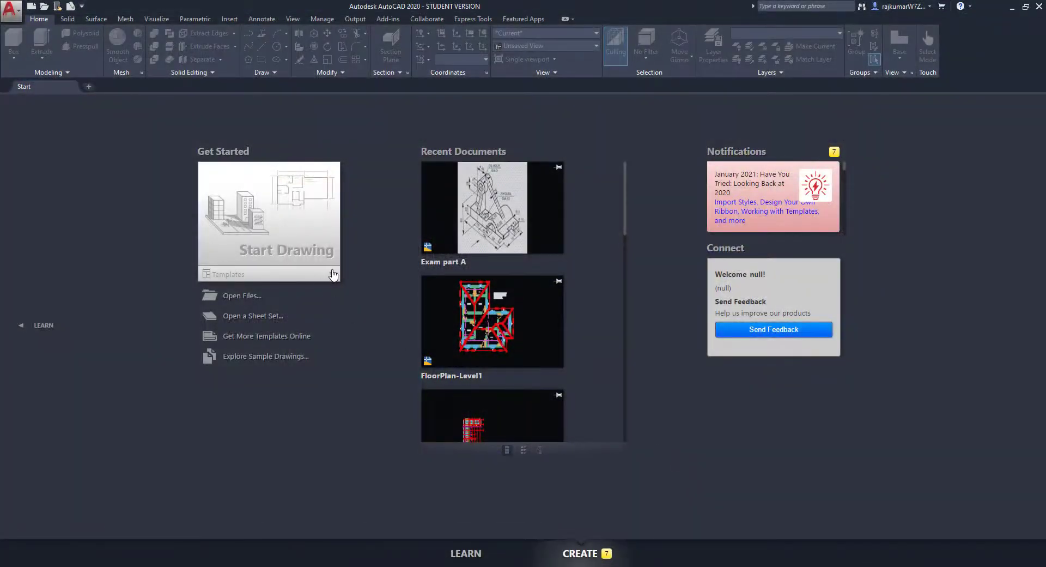
Start a new drawing from a template and draw a short horizontal polyline with Ortho on as a reference line.
left_click(332, 274)
left_click(238, 366)
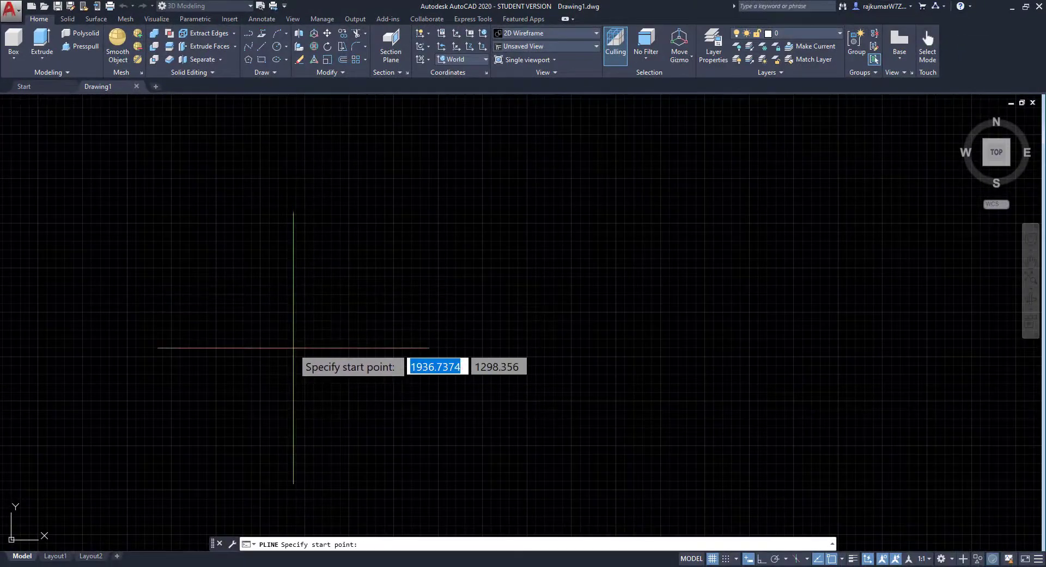
left_click(586, 327)
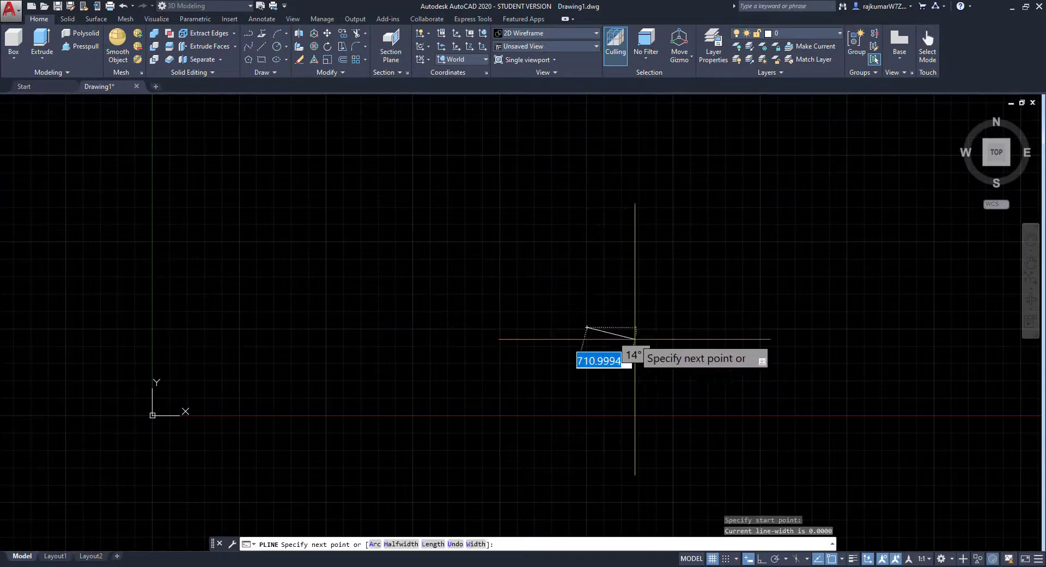
key("F8")
left_click(609, 329)
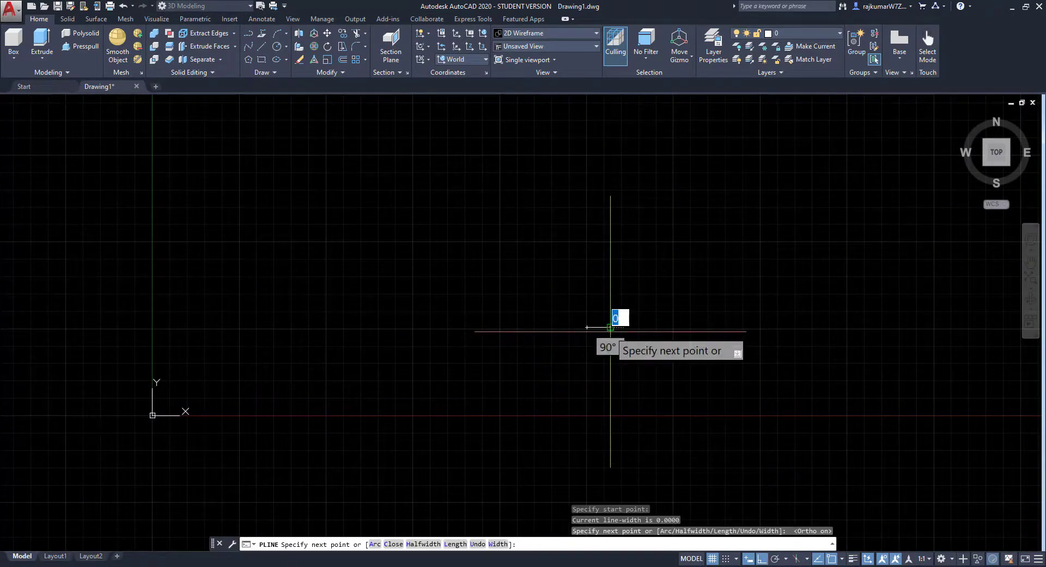
key("Escape")
scroll(609, 328, "up", 2)
middle_click_drag(610, 328, 561, 358)
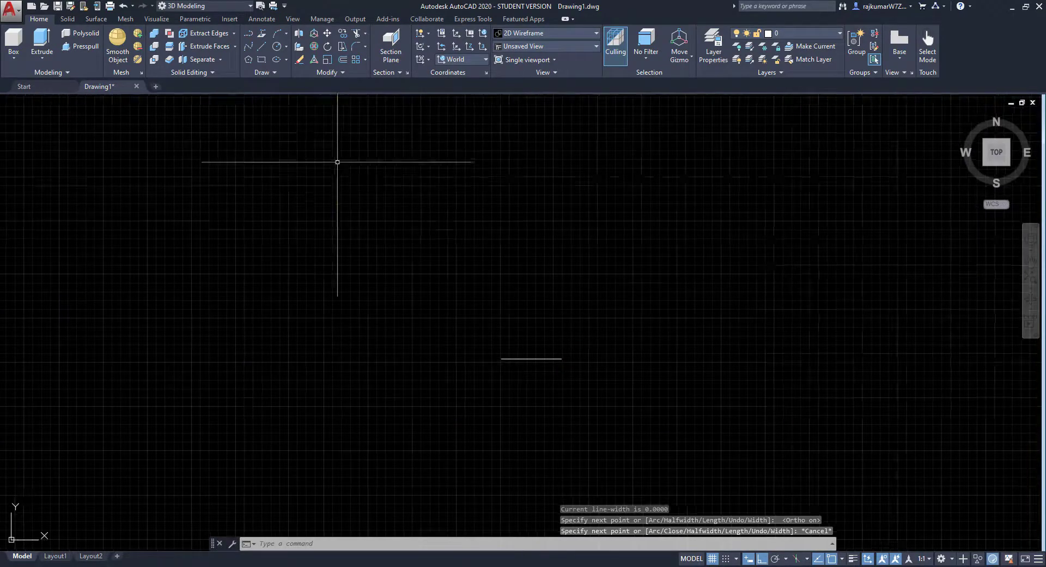
Offset the short reference line 3000 upward to mark the total stair height.
left_click(343, 61)
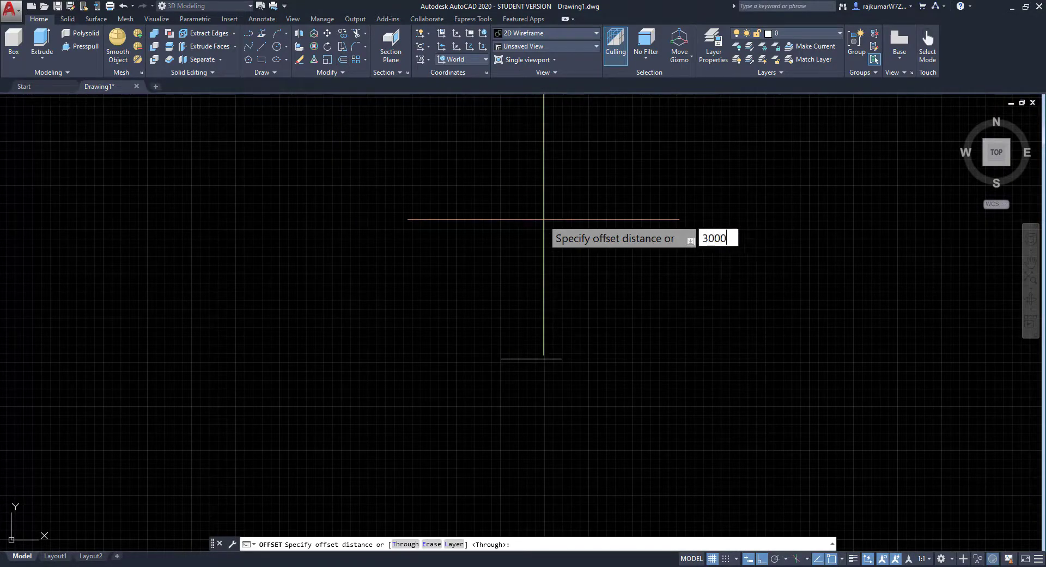
key("Return")
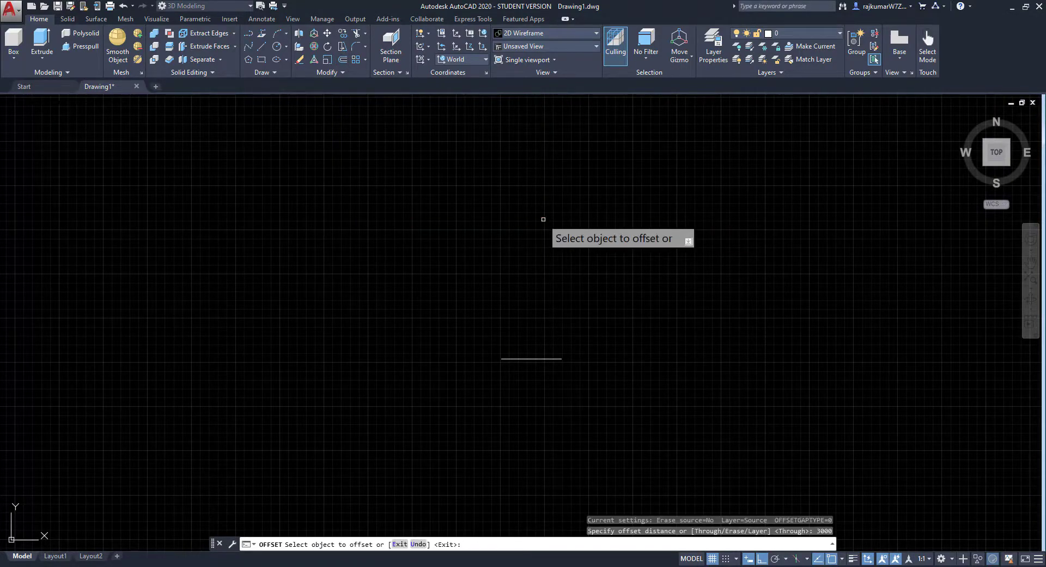
left_click(545, 358)
left_click(549, 118)
scroll(625, 285, "down", 5)
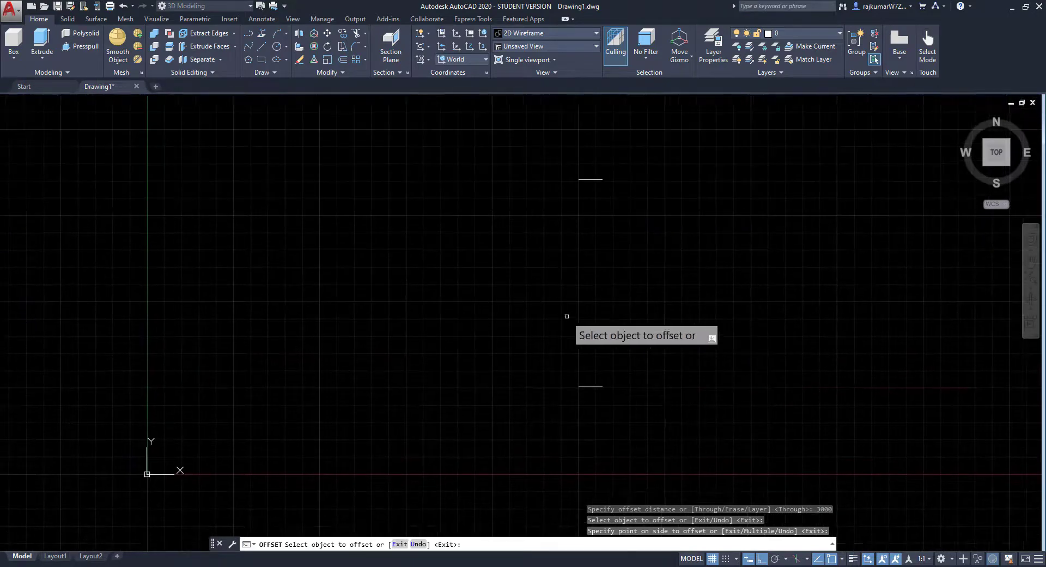
scroll(568, 316, "up", 3)
key("Escape")
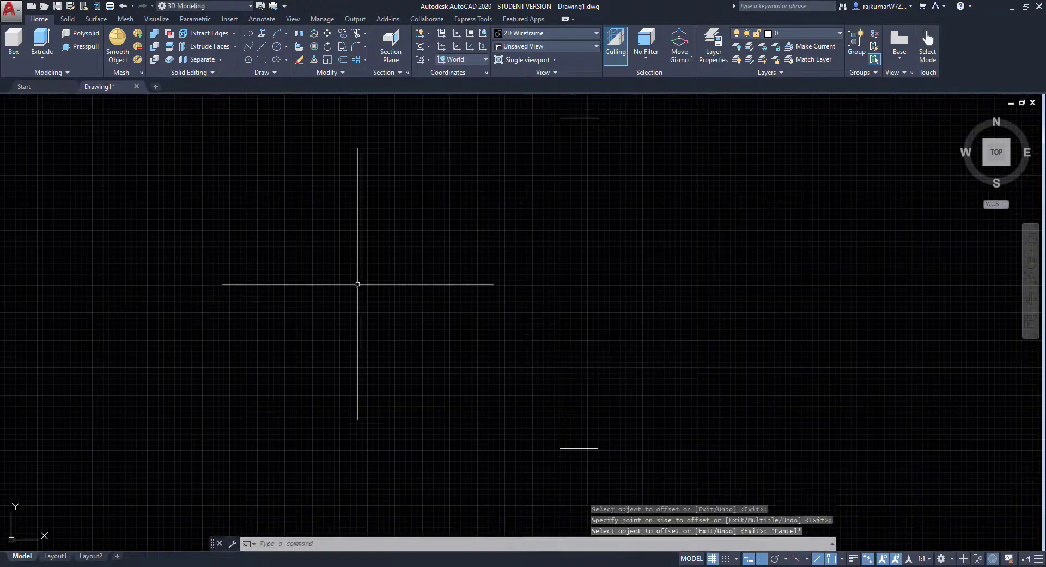
Draw the first step as a polyline level with the lower reference line: 150 riser up, 225 tread to the right.
left_click(248, 33)
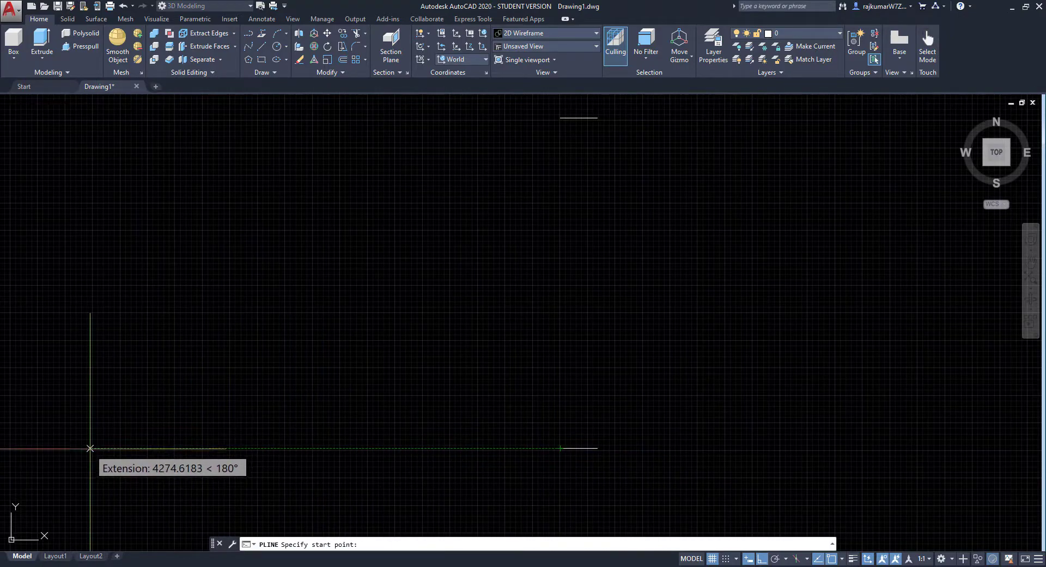
left_click(90, 448)
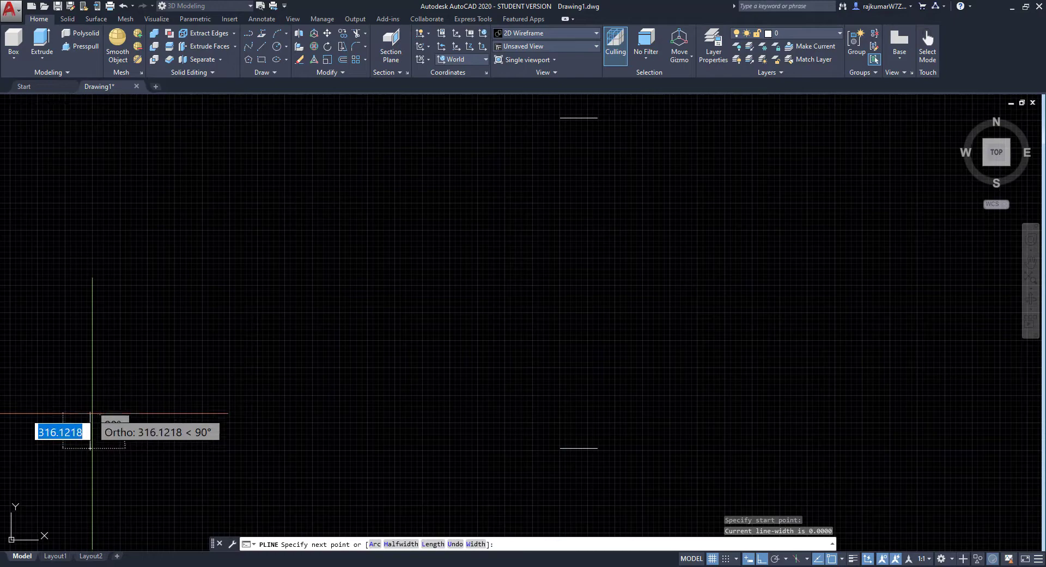
type("150")
key("Return")
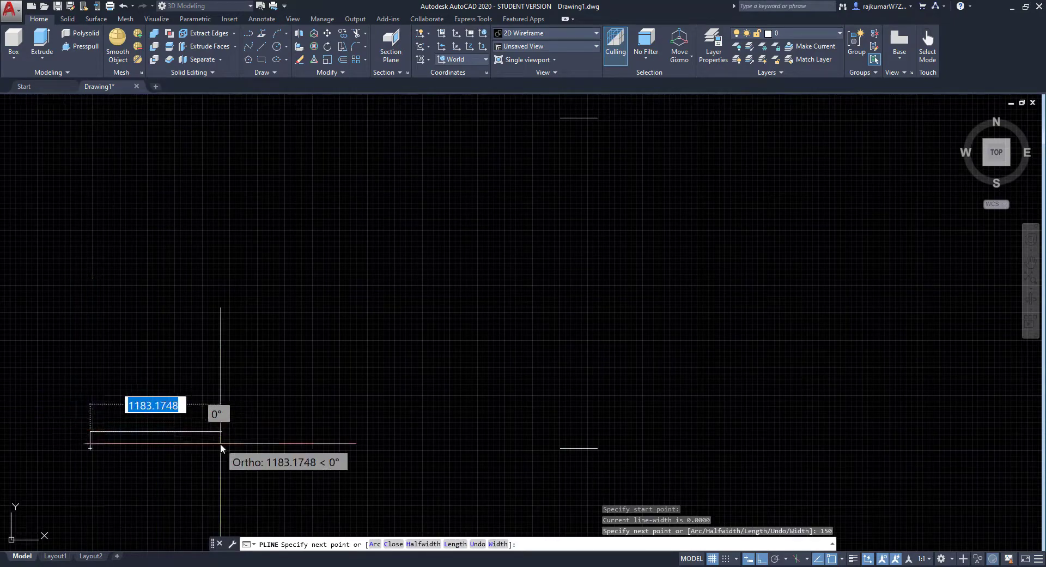
type("225")
key("Return")
key("Escape")
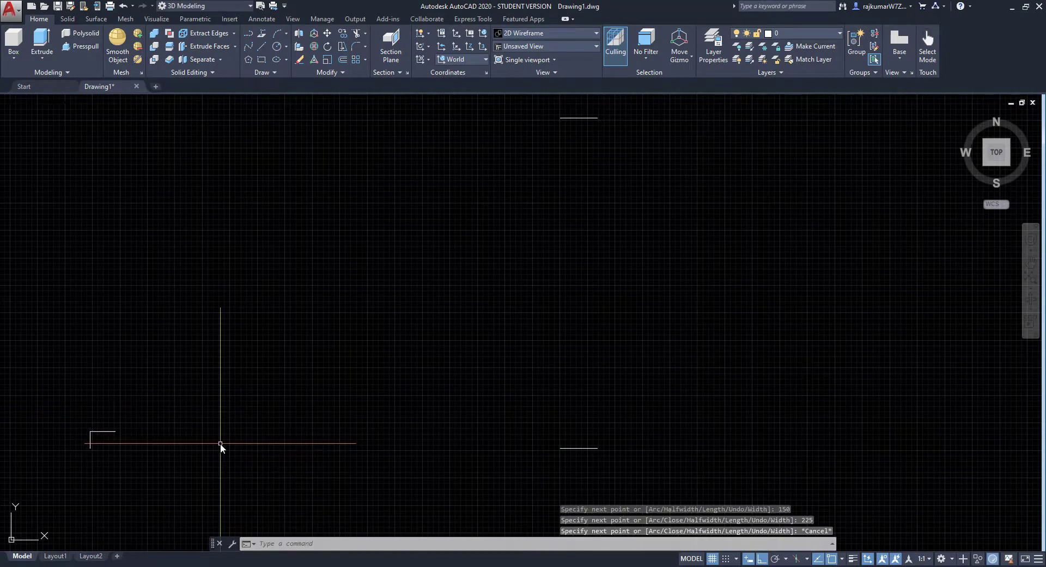
Copy the first step end to end up the flight until the last riser reaches the upper reference line.
left_click(334, 45)
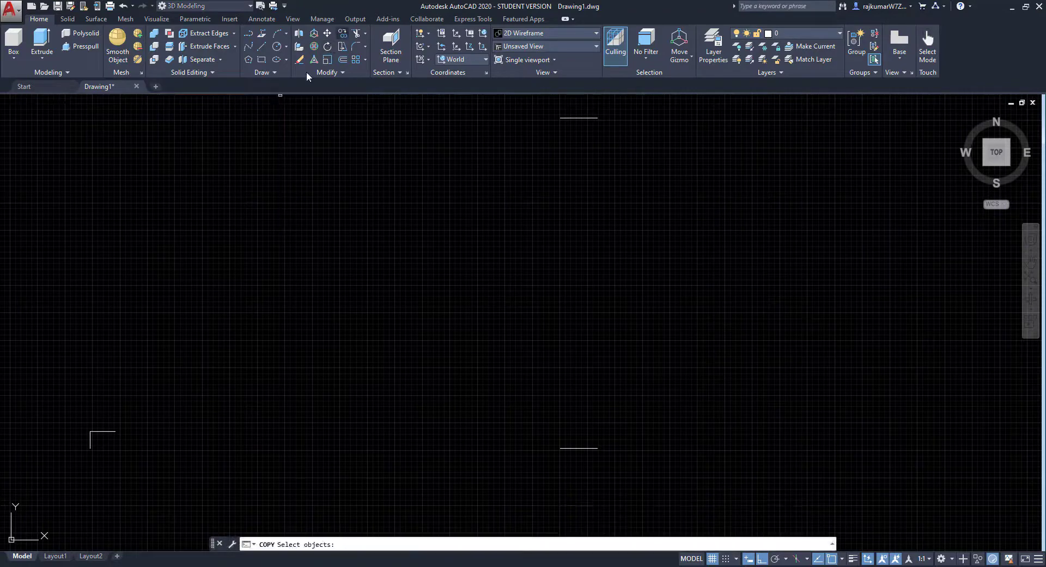
left_click(92, 438)
left_click(76, 444)
left_click(115, 431)
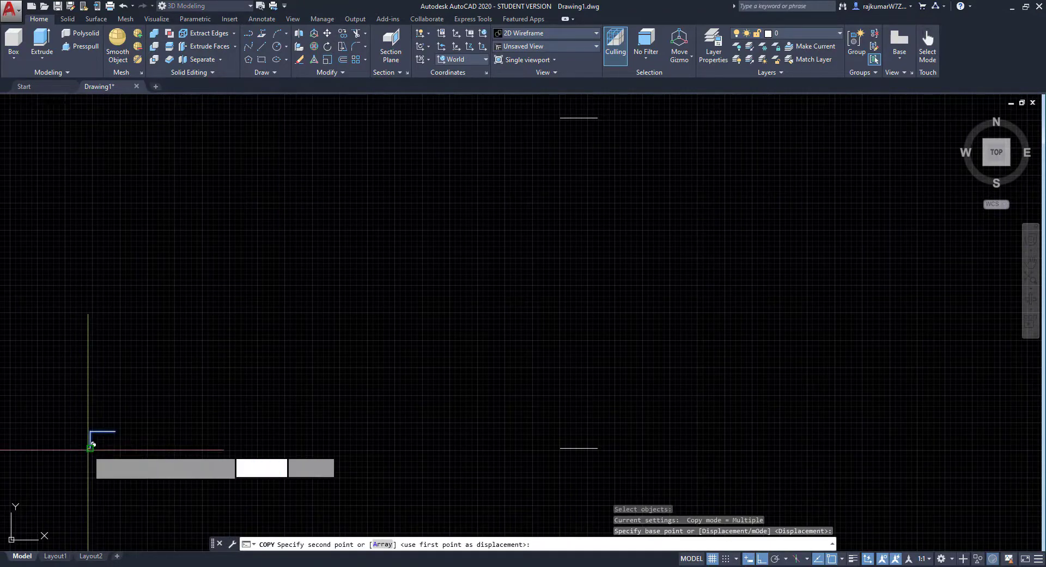
left_click(140, 414)
left_click(164, 398)
left_click(189, 382)
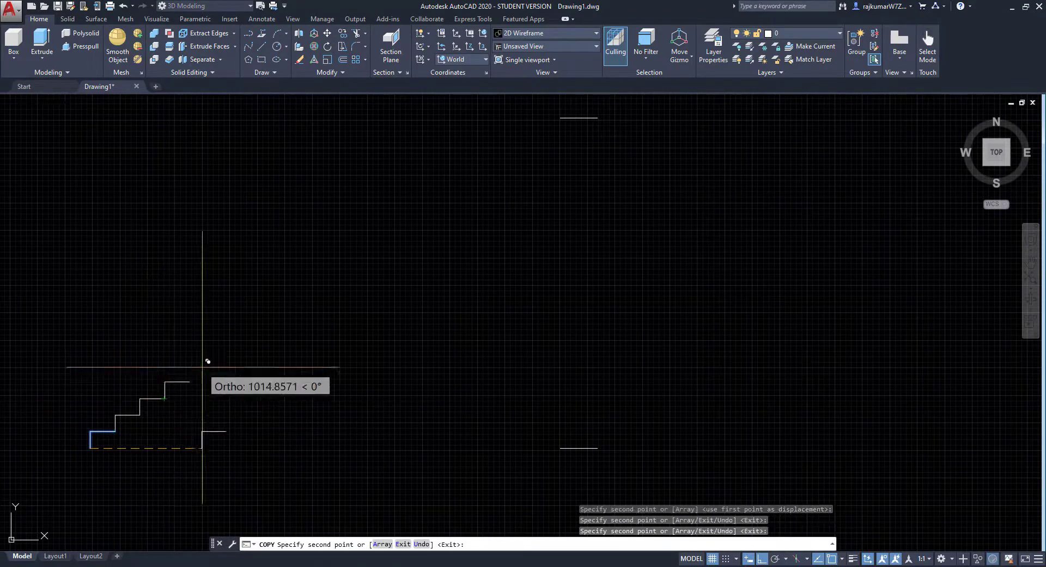
left_click(215, 365)
left_click(240, 349)
left_click(264, 333)
left_click(289, 315)
left_click(338, 283)
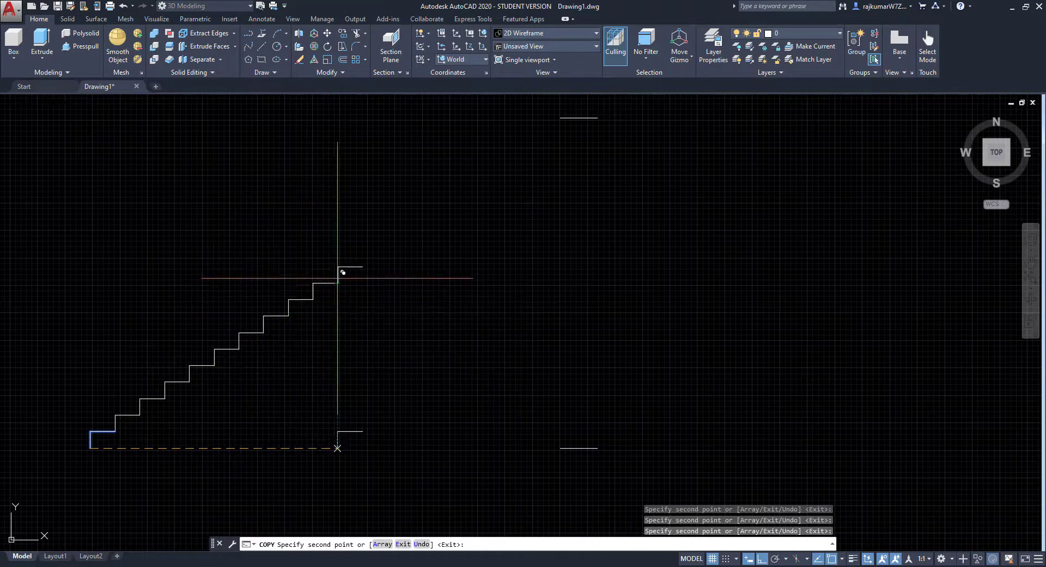
left_click(363, 265)
left_click(388, 249)
left_click(413, 233)
left_click(437, 216)
left_click(462, 200)
left_click(487, 184)
left_click(487, 184)
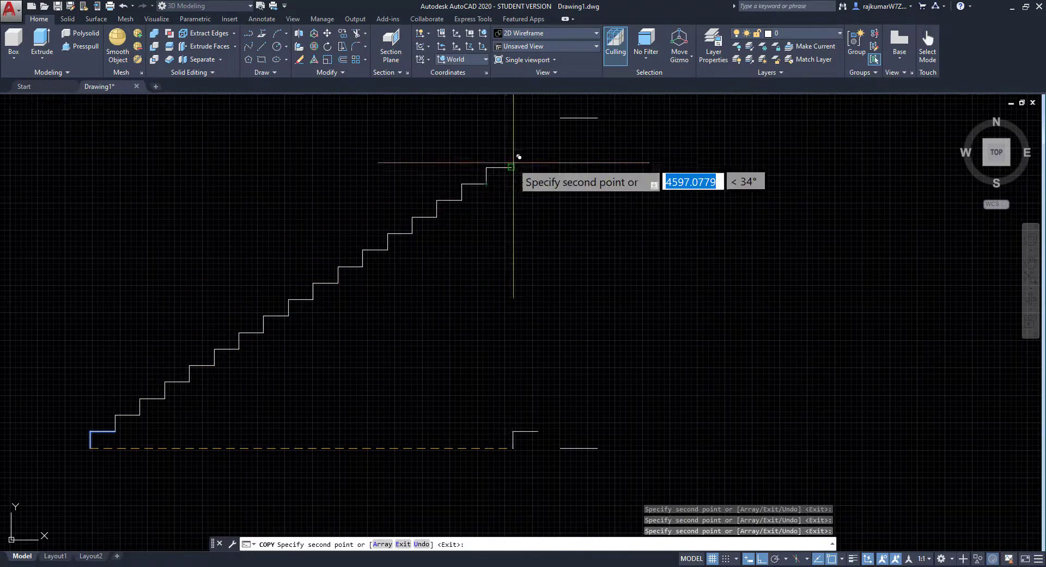
left_click(511, 167)
left_click(536, 150)
left_click(560, 134)
key("Escape")
Delete the upper and lower horizontal reference lines.
left_click(602, 111)
left_click(593, 134)
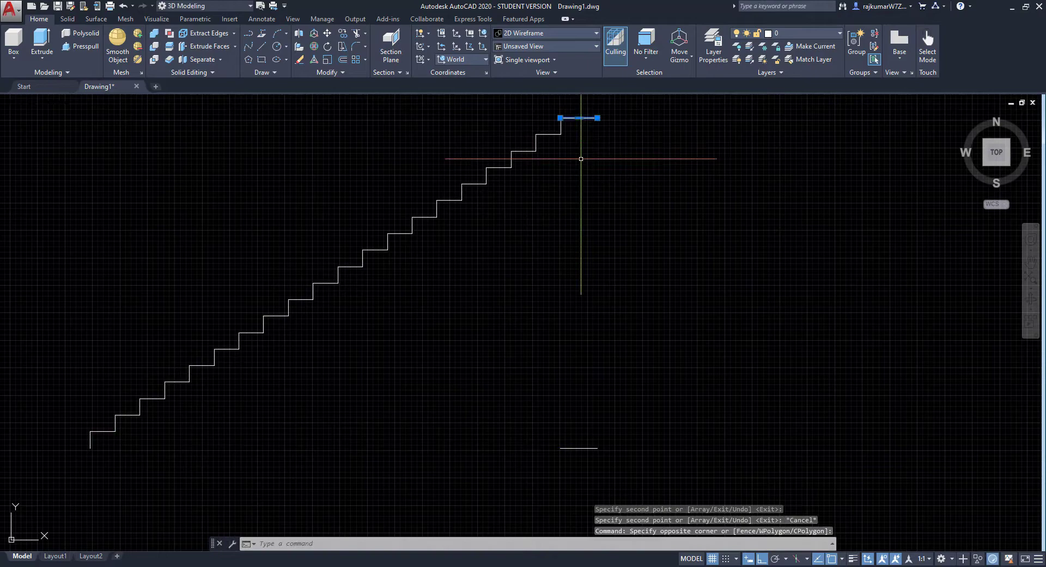
key("Delete")
left_click(610, 435)
left_click(557, 462)
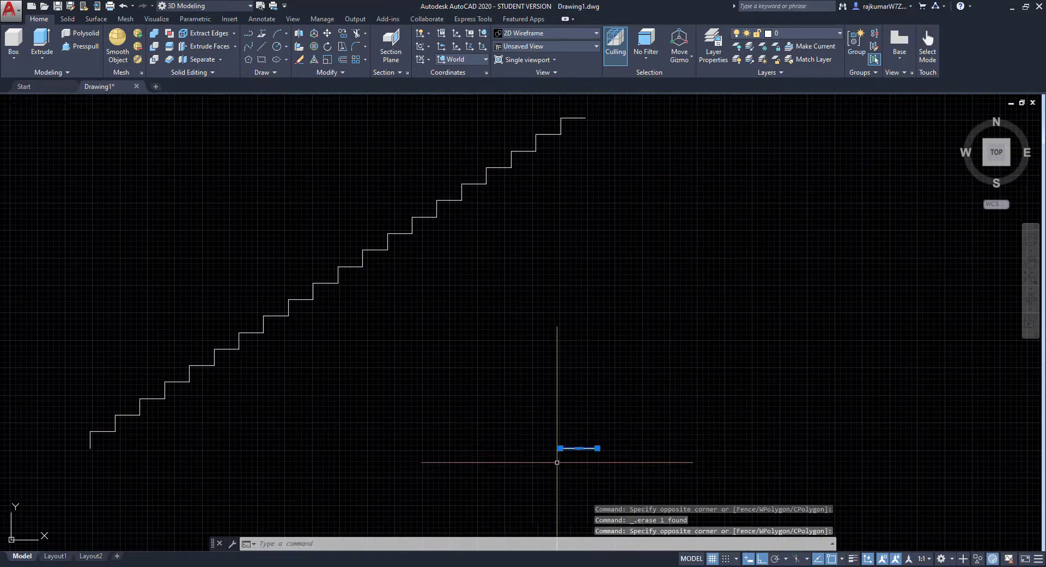
key("Delete")
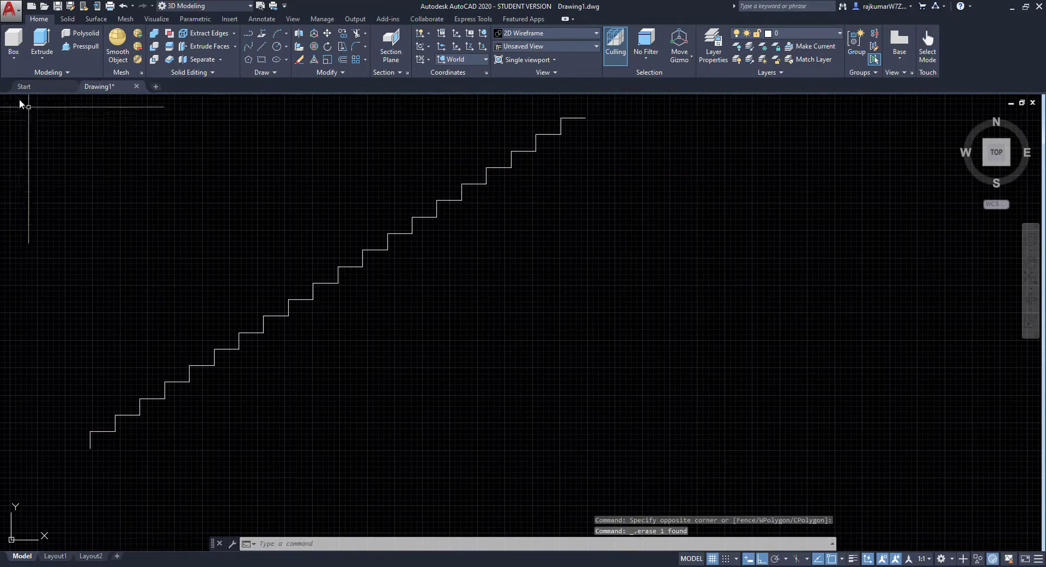
Draw a horizontal base line about 1310 long to the right from the foot of the first riser.
left_click(250, 35)
left_click(90, 448)
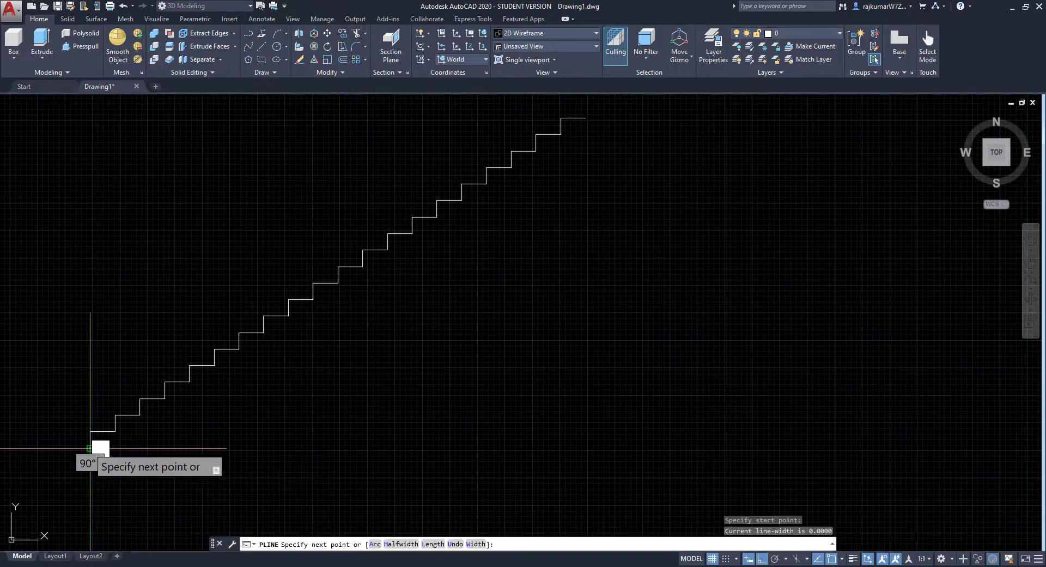
left_click(234, 448)
key("Escape")
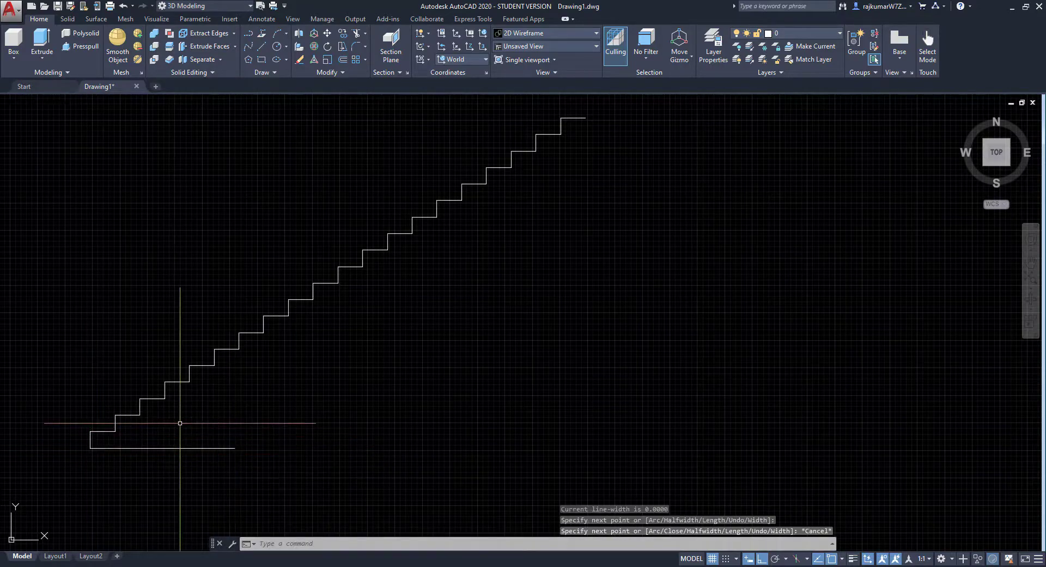
Draw a sloping polyline from the inner corner of the lowest steps to the inner corner below the top riser.
left_click(252, 43)
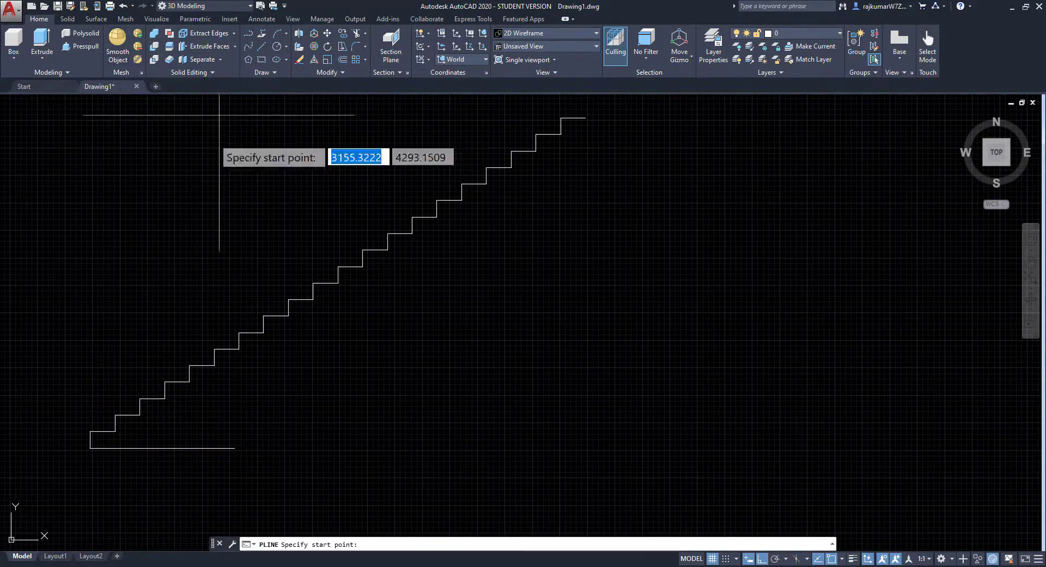
left_click(115, 431)
left_click(560, 134)
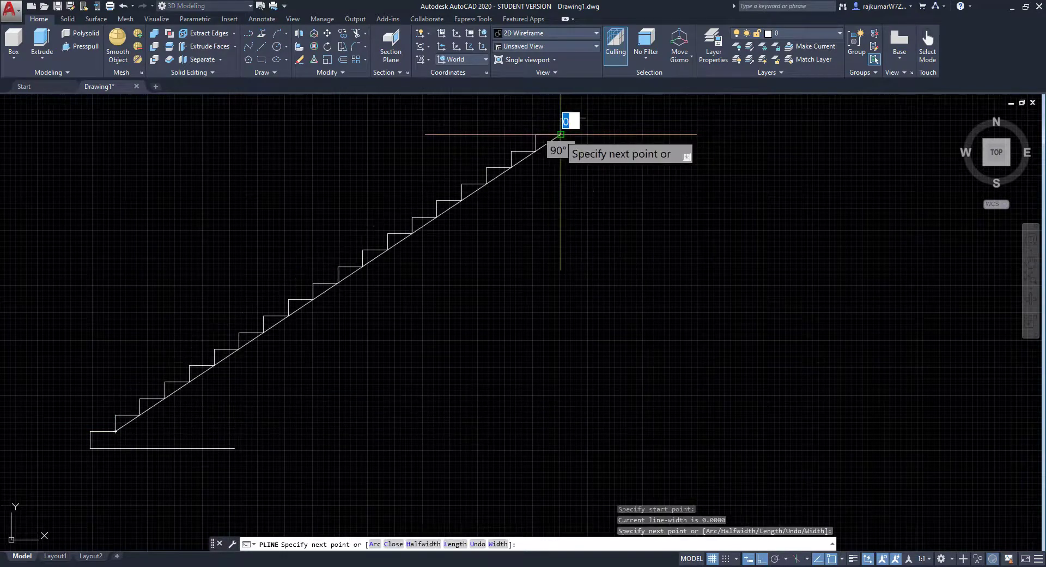
key("Escape")
Offset the sloping line 150 below the flight to form the underside of the stair slab.
left_click(341, 61)
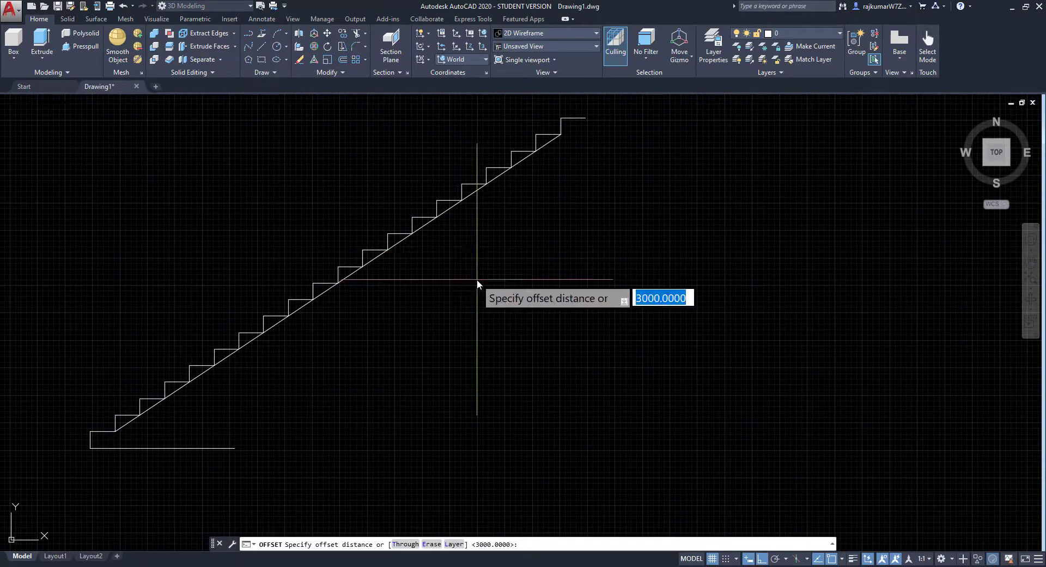
type("150")
key("Return")
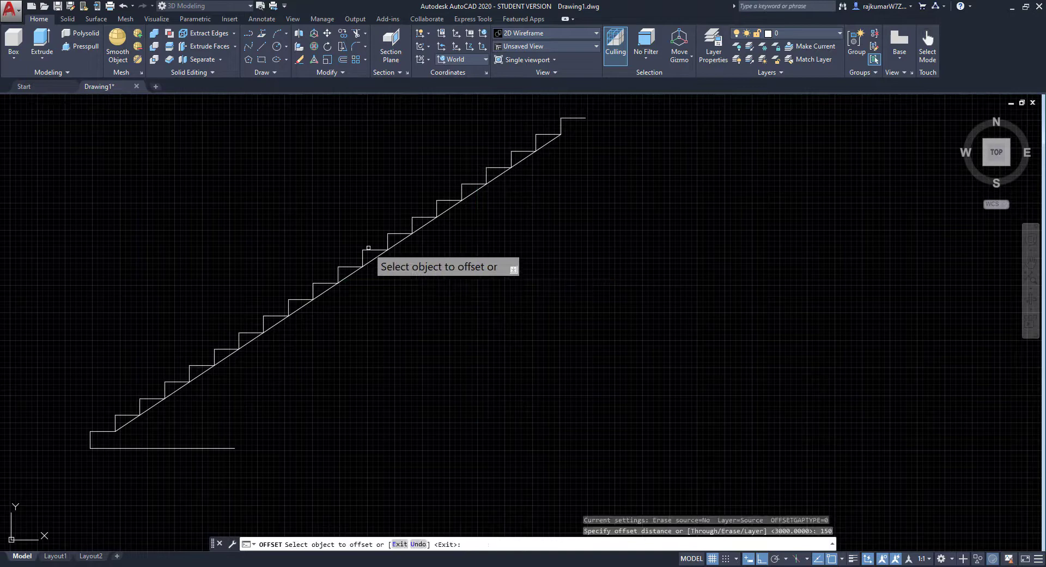
left_click(374, 258)
left_click(385, 303)
key("Escape")
key("Escape")
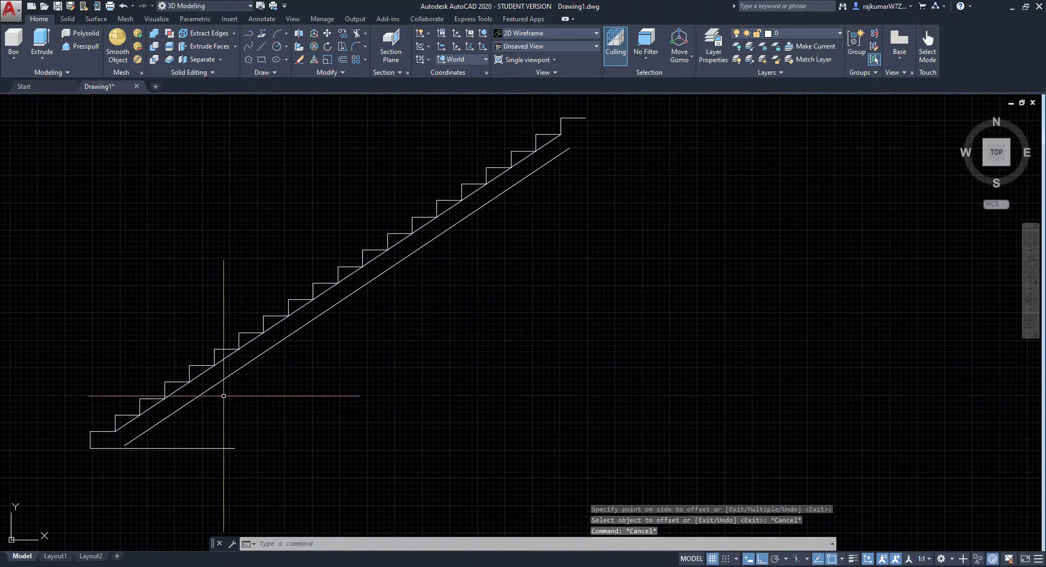
Delete the sloping construction line through the step corners, and chamfer the underside line with the base line into a closed corner.
left_click(253, 339)
key("Delete")
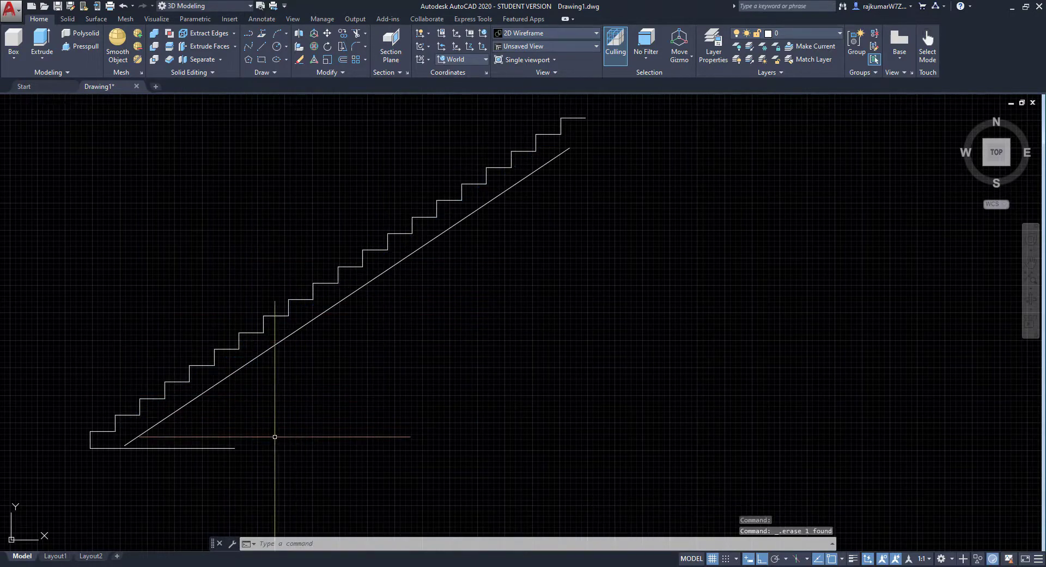
left_click(365, 47)
left_click(349, 87)
left_click(118, 445)
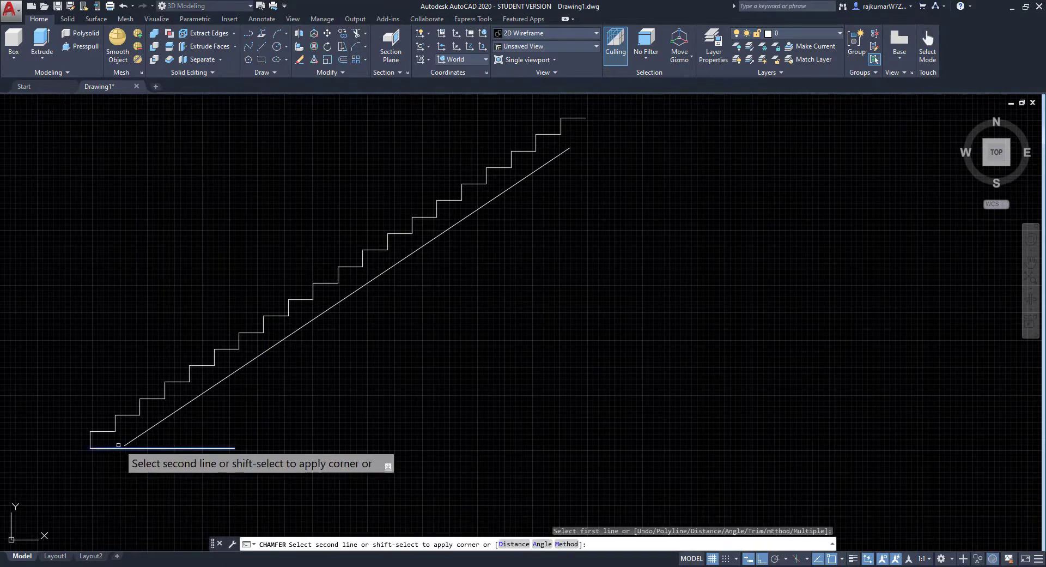
left_click(141, 433)
middle_click_drag(428, 284, 448, 285)
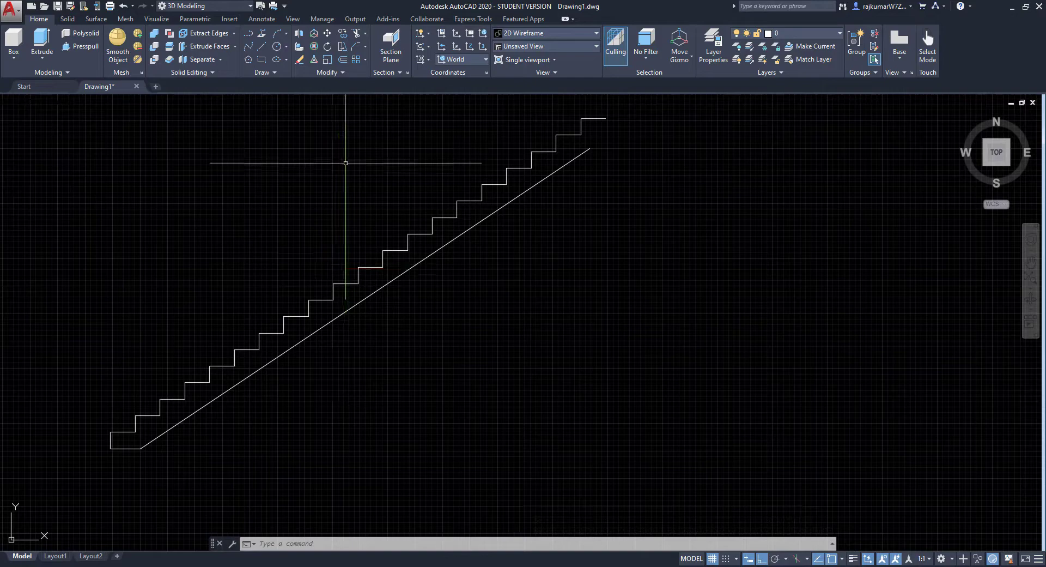
Move the upper ten steps 900 horizontally to the right to make room for a mid landing.
left_click(343, 119)
left_click(606, 345)
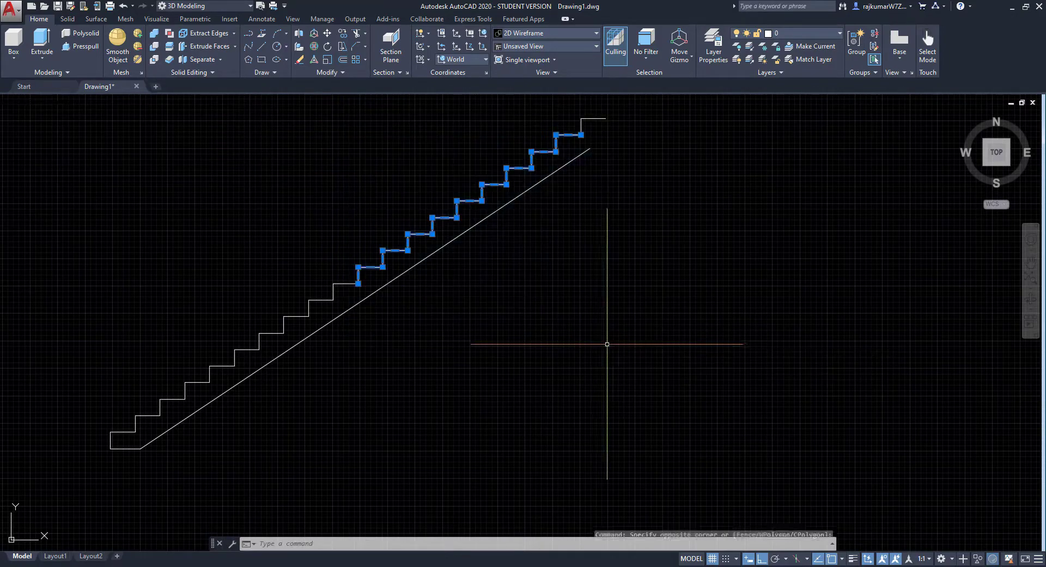
left_click(616, 139)
left_click(589, 109)
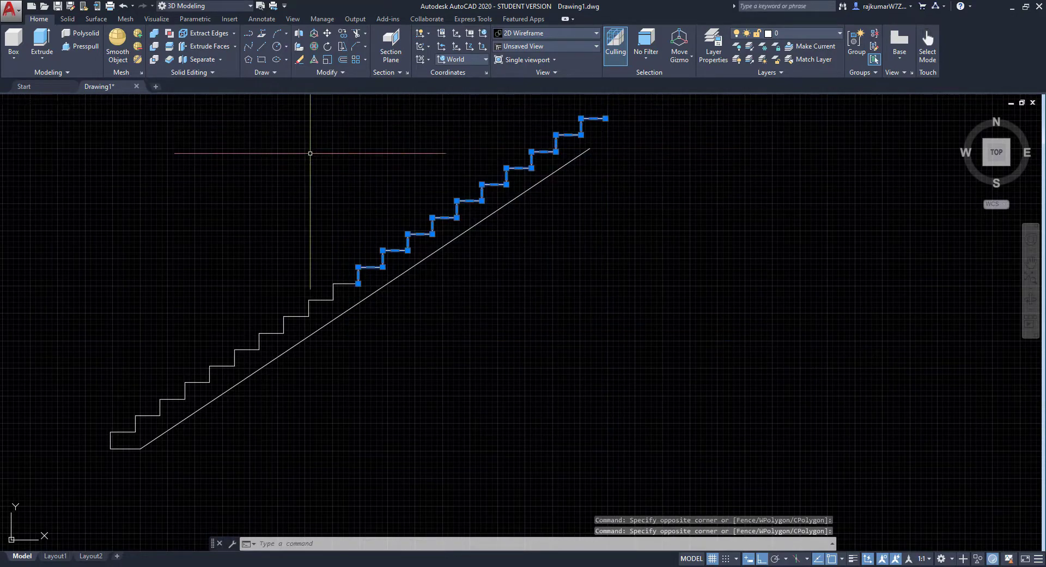
left_click(328, 34)
left_click(432, 396)
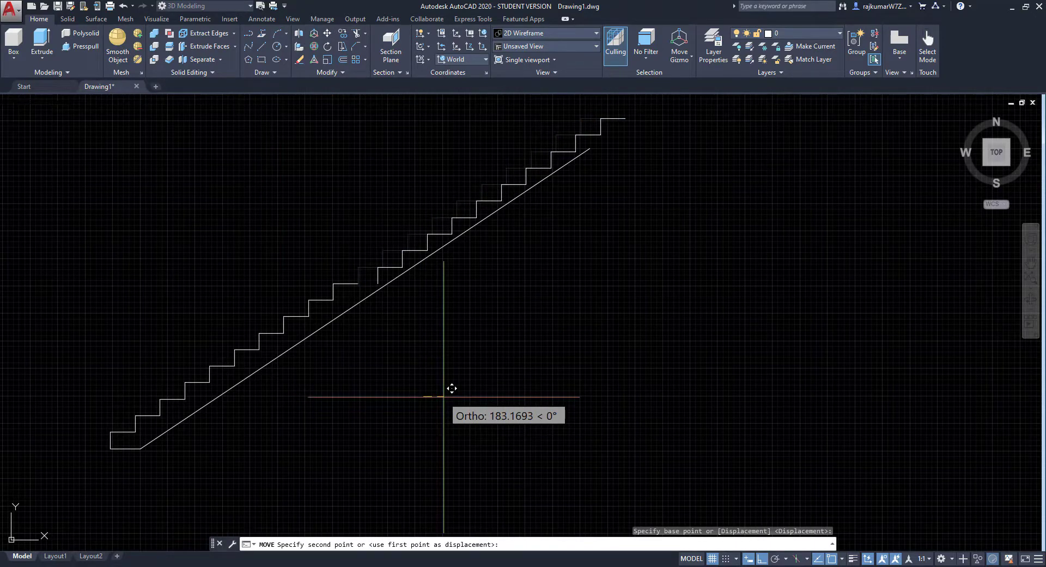
type("900")
key("Return")
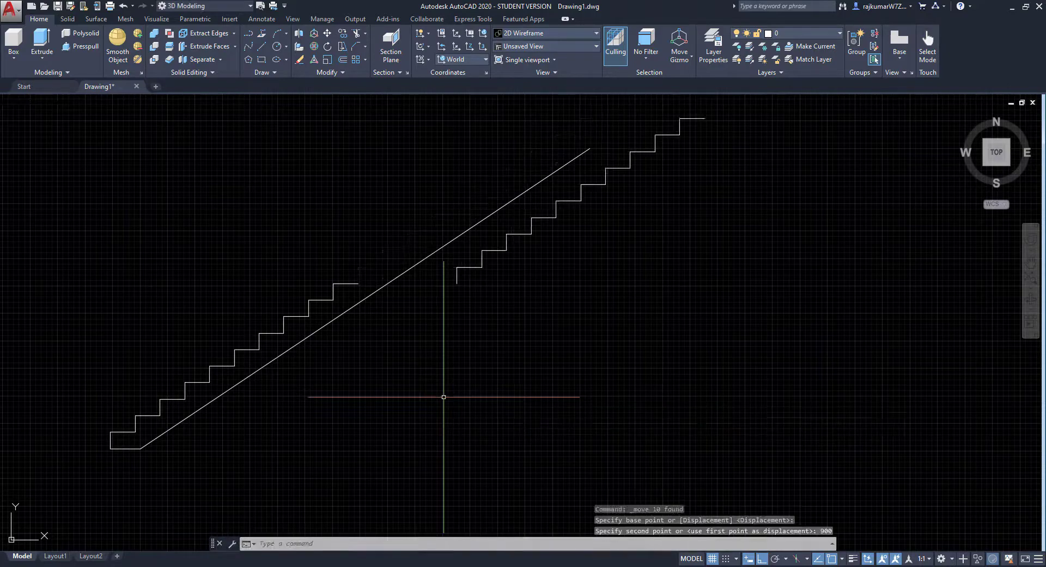
key("Escape")
key("Escape")
key("Escape")
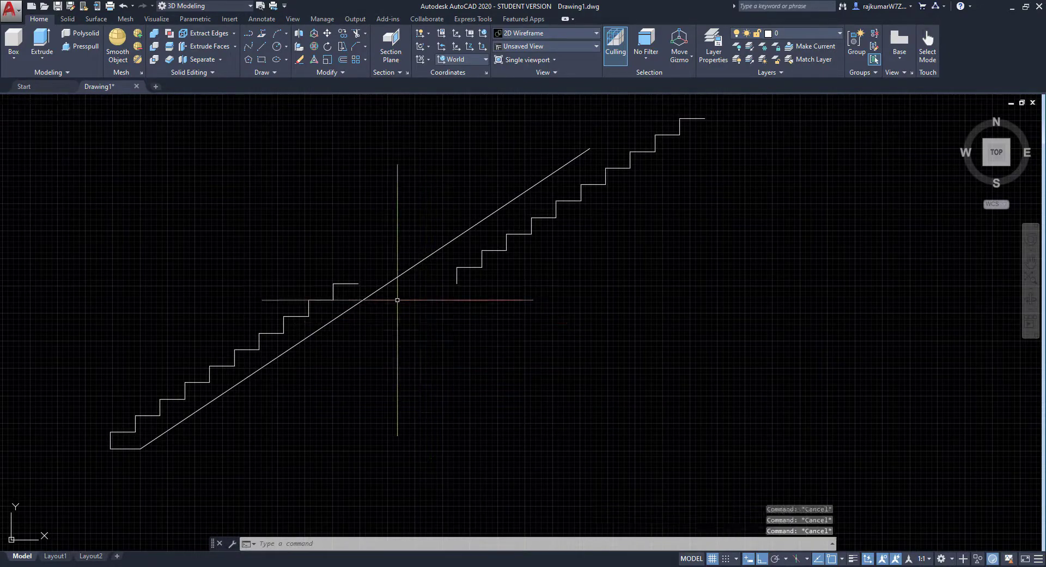
Chamfer the lower flight's last tread with the upper flight's first riser to form the landing surface.
left_click(366, 48)
left_click(457, 275)
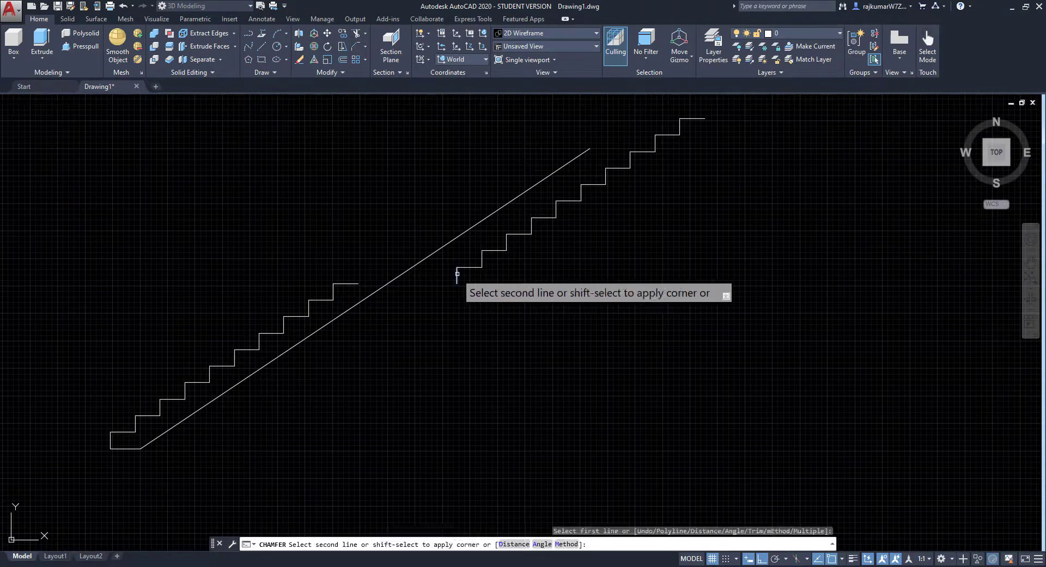
left_click(353, 284)
key("Escape")
key("Escape")
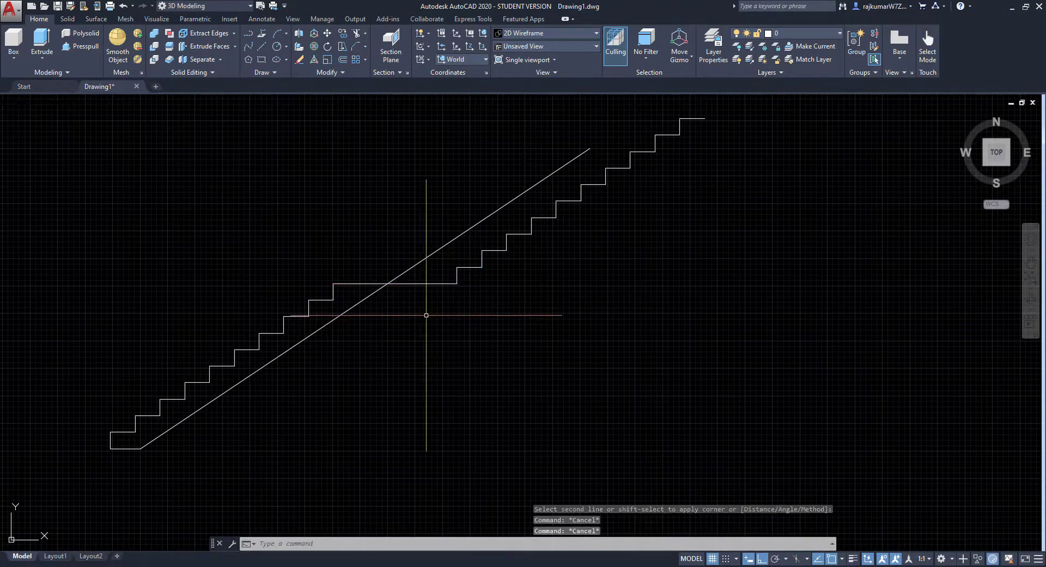
Offset the mid landing line 150 downward for the underside of the landing slab.
left_click(342, 61)
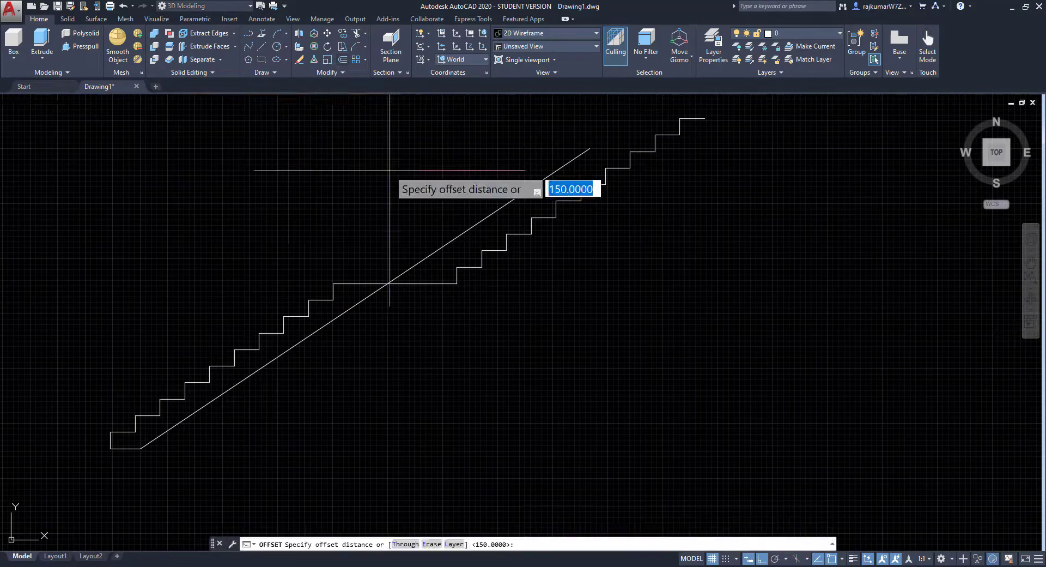
type("150")
key("Return")
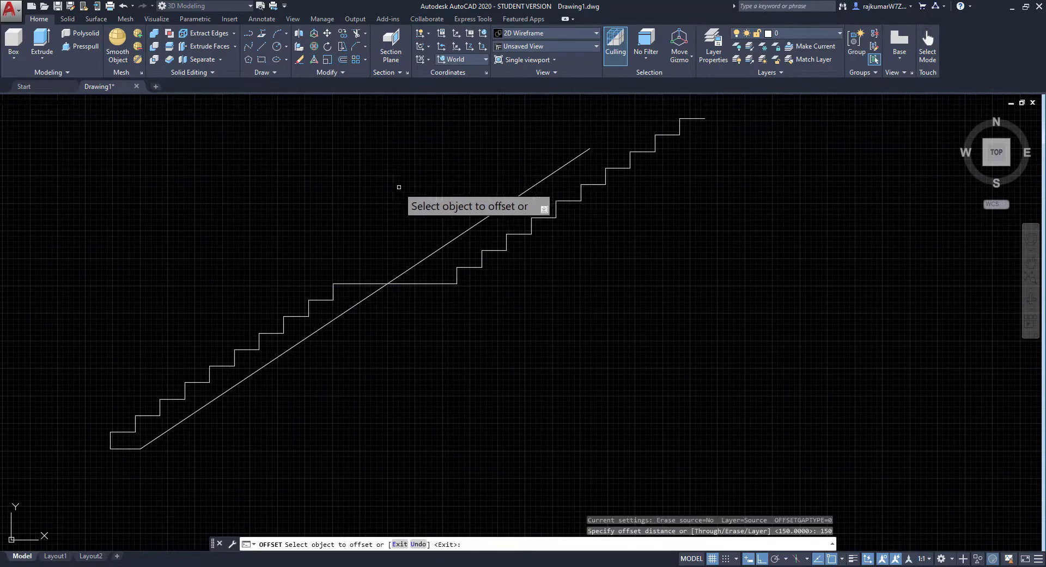
left_click(428, 284)
left_click(428, 326)
key("Escape")
key("Escape")
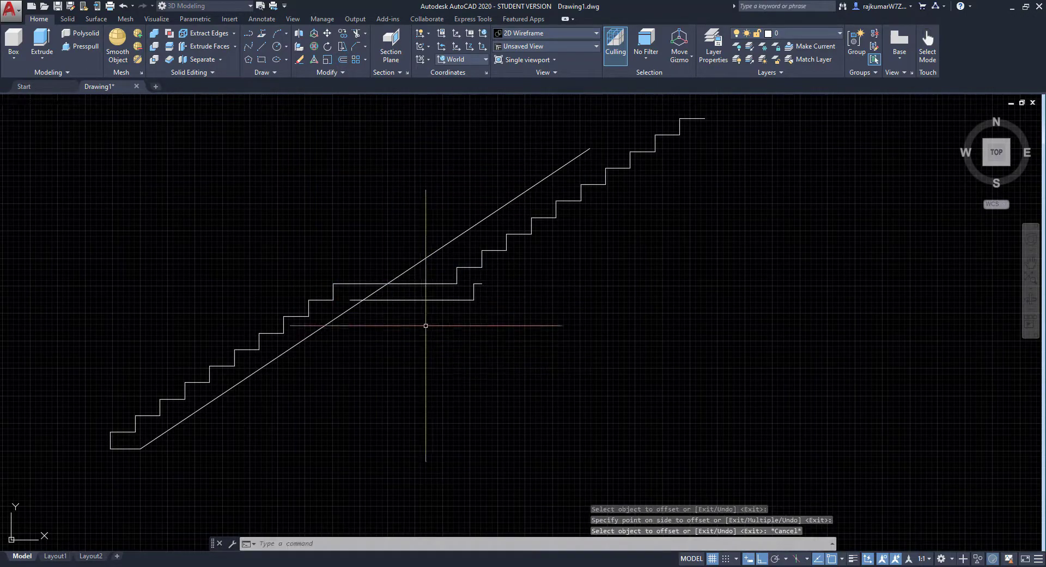
Trim away the leftover riser and tread piece at the right end of the landing's offset line.
left_click(357, 34)
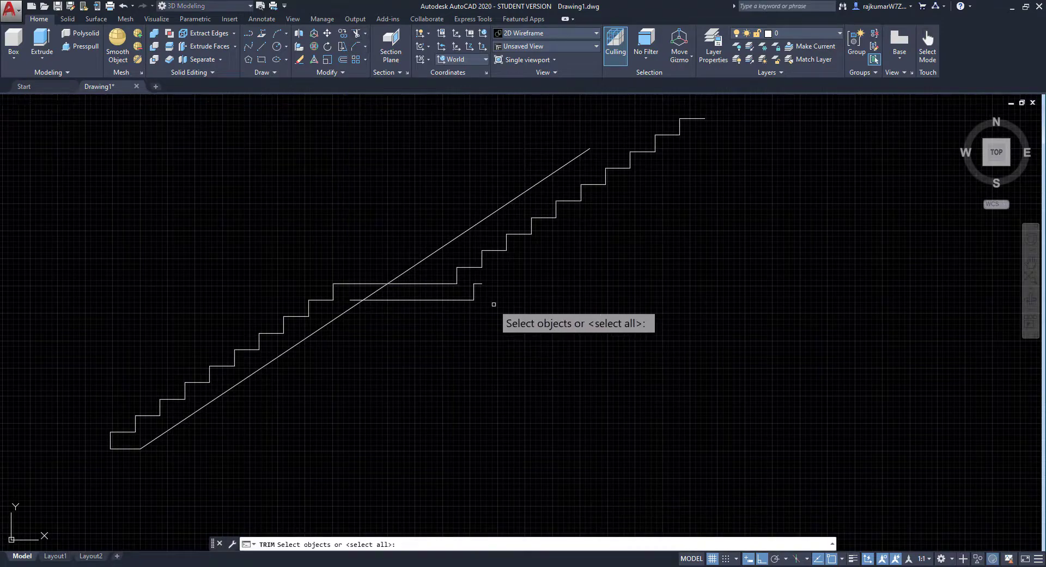
key("Return")
scroll(497, 298, "up", 4)
left_click(438, 278)
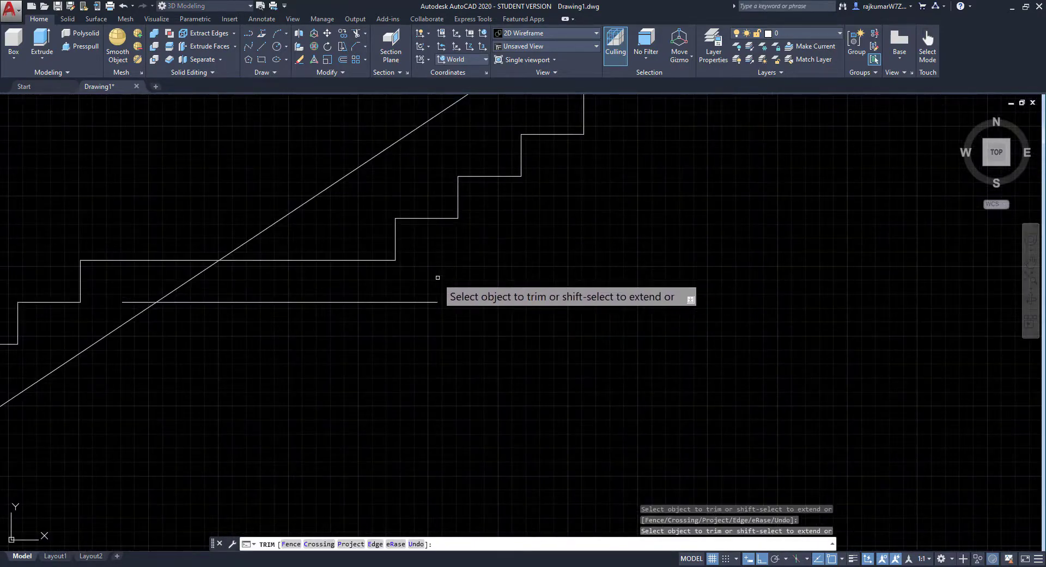
scroll(439, 278, "down", 4)
key("Escape")
key("Escape")
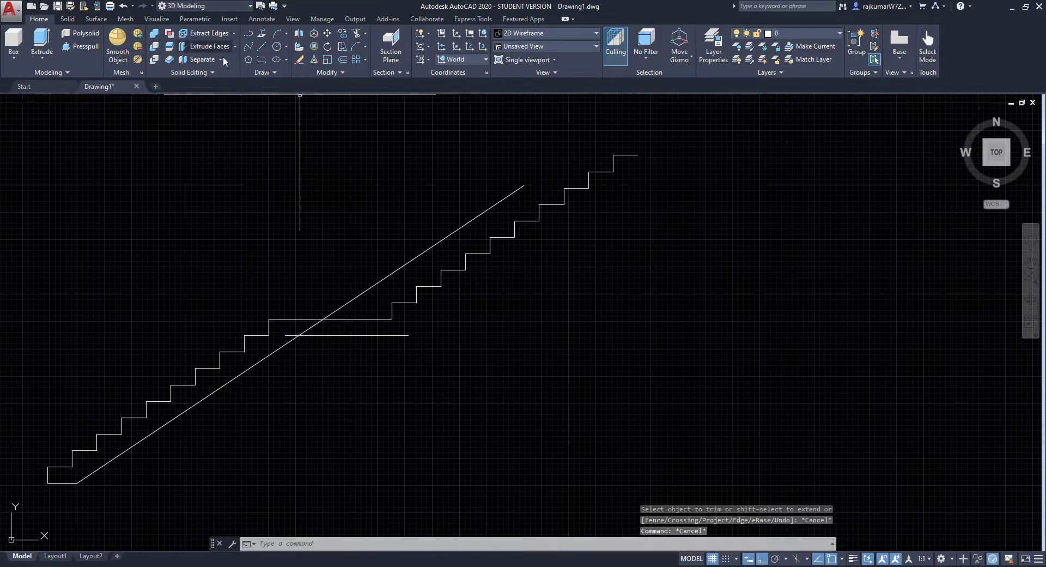
Chamfer the lower flight's sloping underside with the landing's underside line into a clean corner.
left_click(357, 49)
left_click(289, 342)
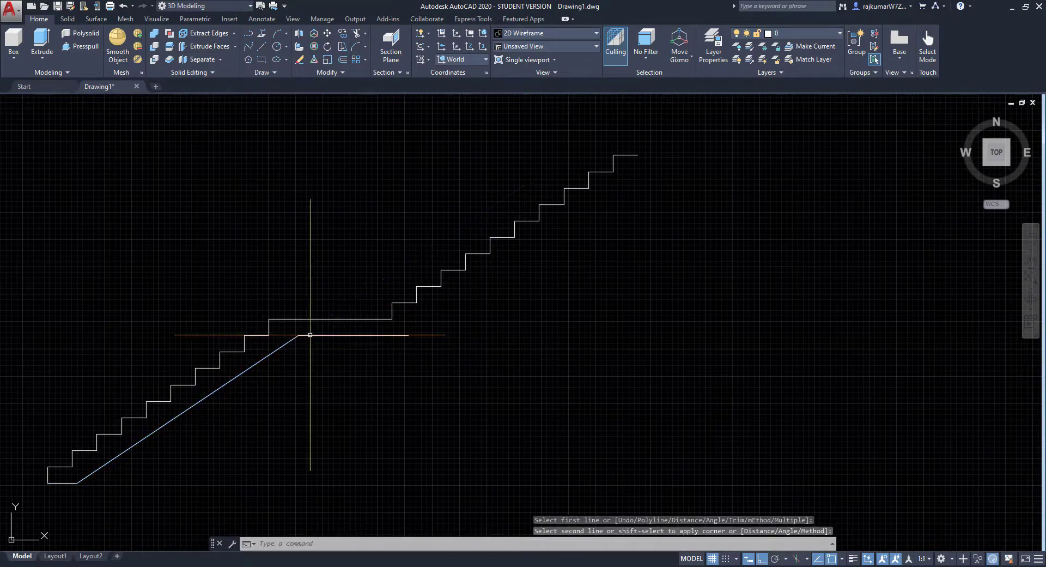
left_click(310, 334)
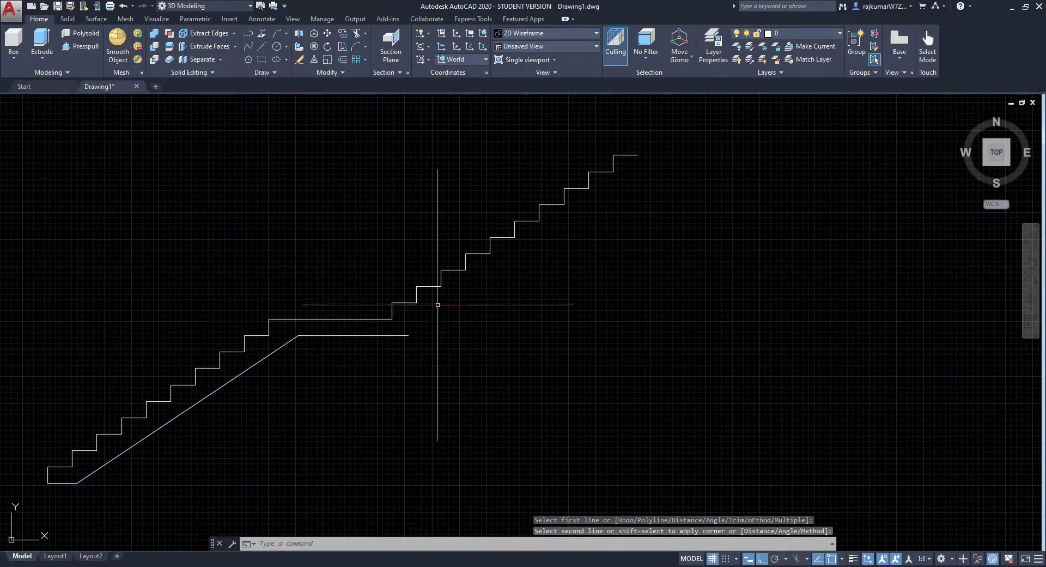
Draw a sloping polyline from the inner corner after the upper flight's first tread to the inner corner below the top riser.
left_click(262, 36)
left_click(416, 302)
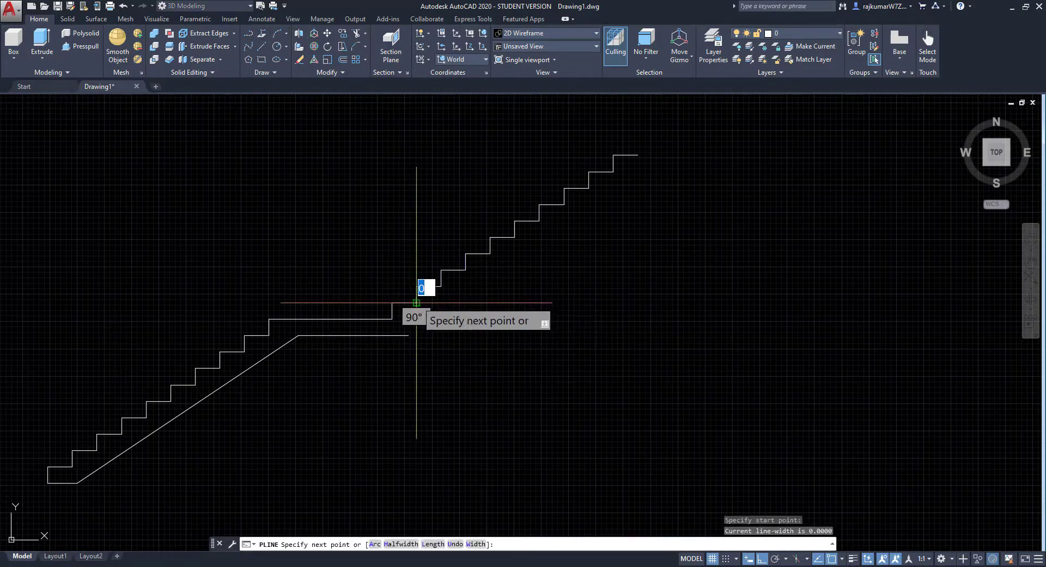
left_click(613, 171)
key("Escape")
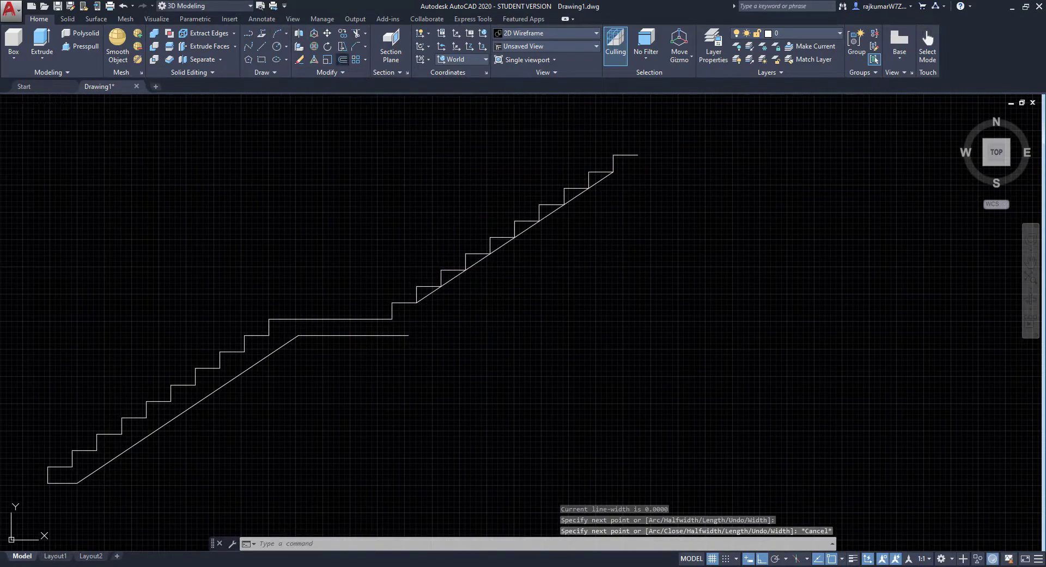
Offset the upper flight's sloping line 150 below the steps.
left_click(343, 59)
key("Return")
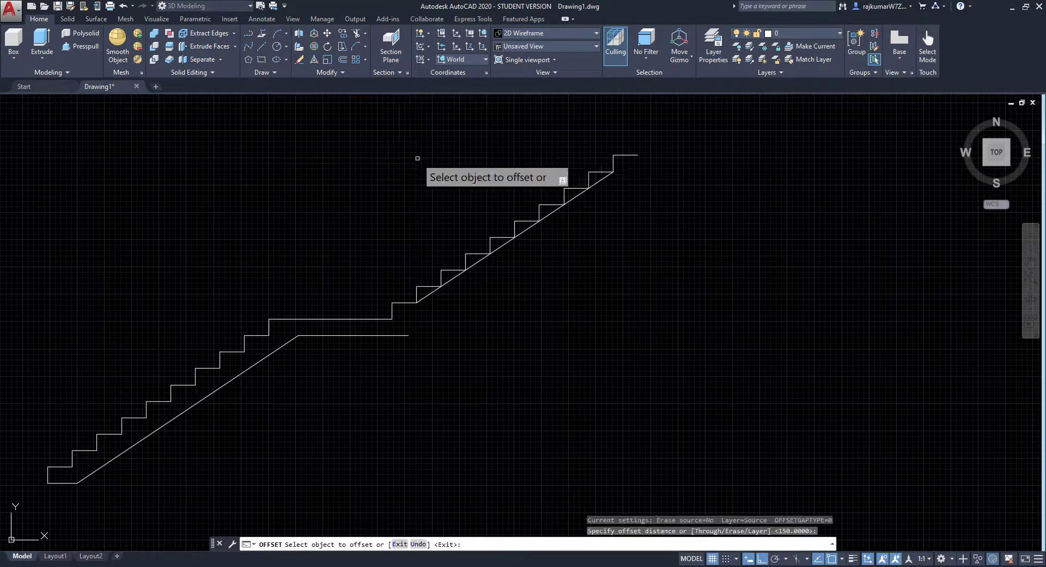
left_click(534, 225)
left_click(583, 301)
key("Escape")
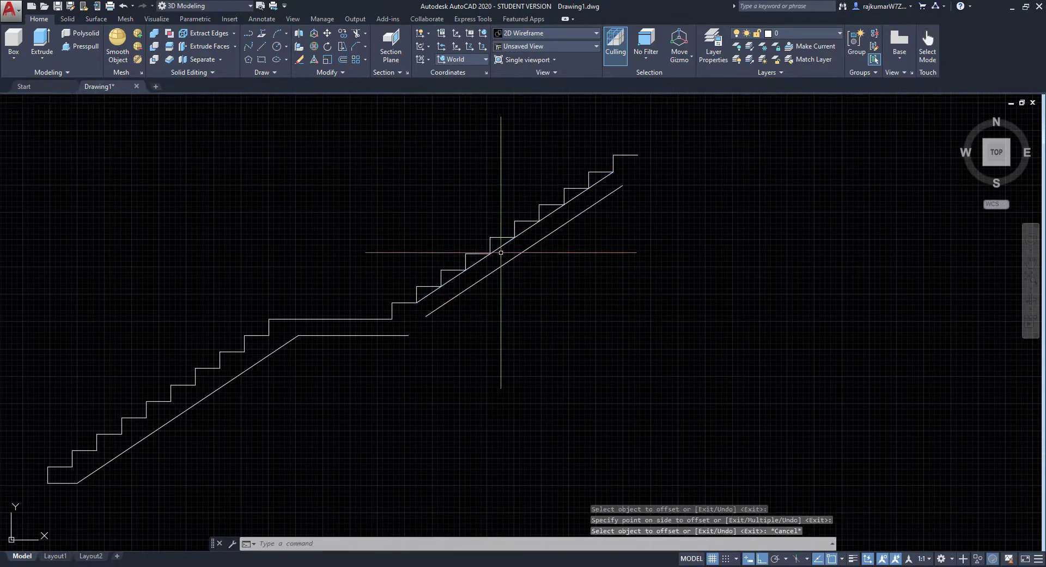
Delete the upper flight's sloping construction line, and chamfer its offset underside with the landing's underside line.
left_click(503, 246)
key("Delete")
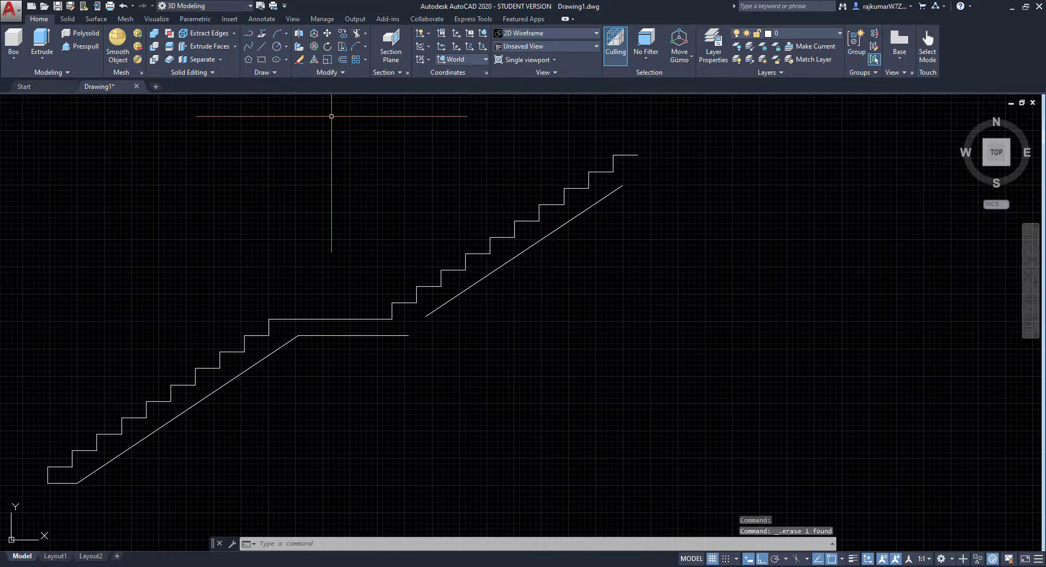
left_click(359, 50)
left_click(432, 311)
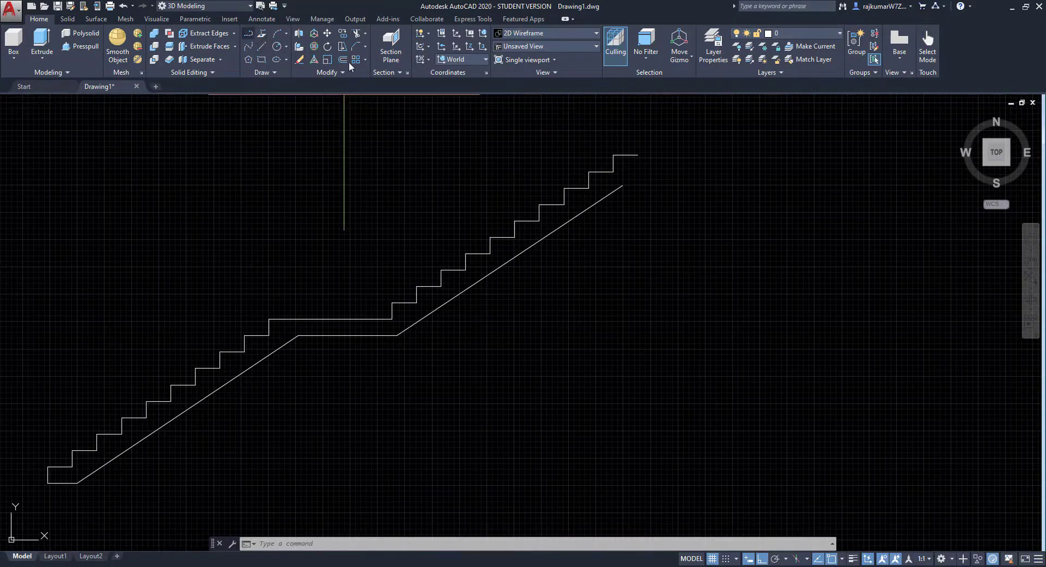
Stretch the free end of the topmost tread 900 to the right to form the top landing.
left_click(262, 32)
key("Escape")
left_click(633, 155)
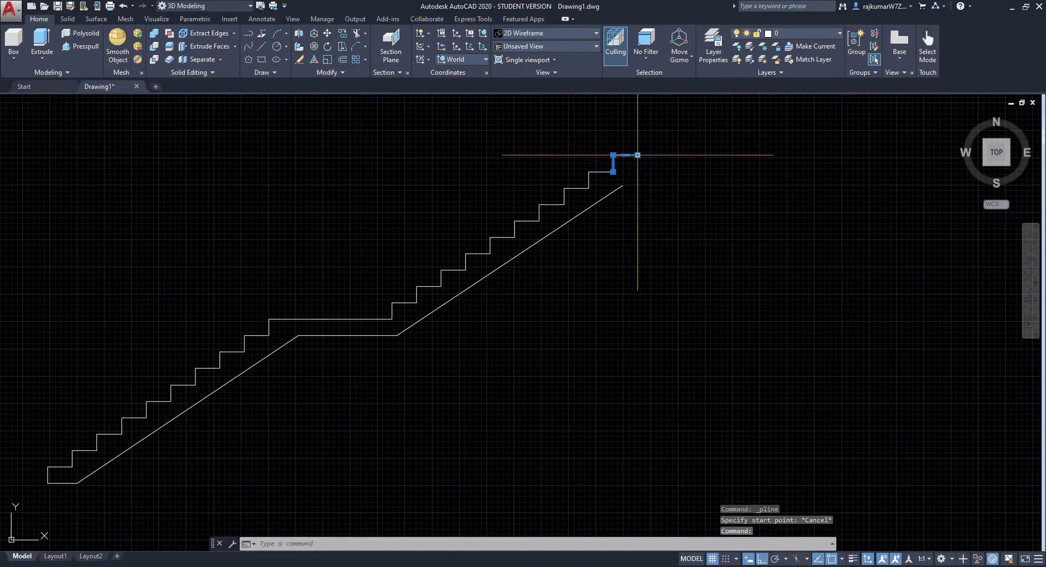
left_click(638, 155)
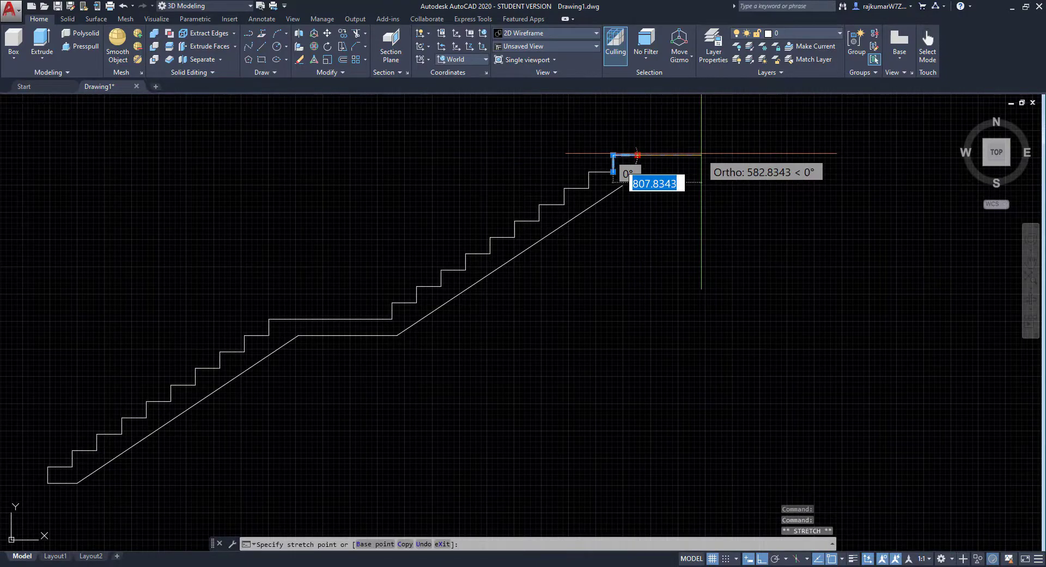
type("900")
key("Return")
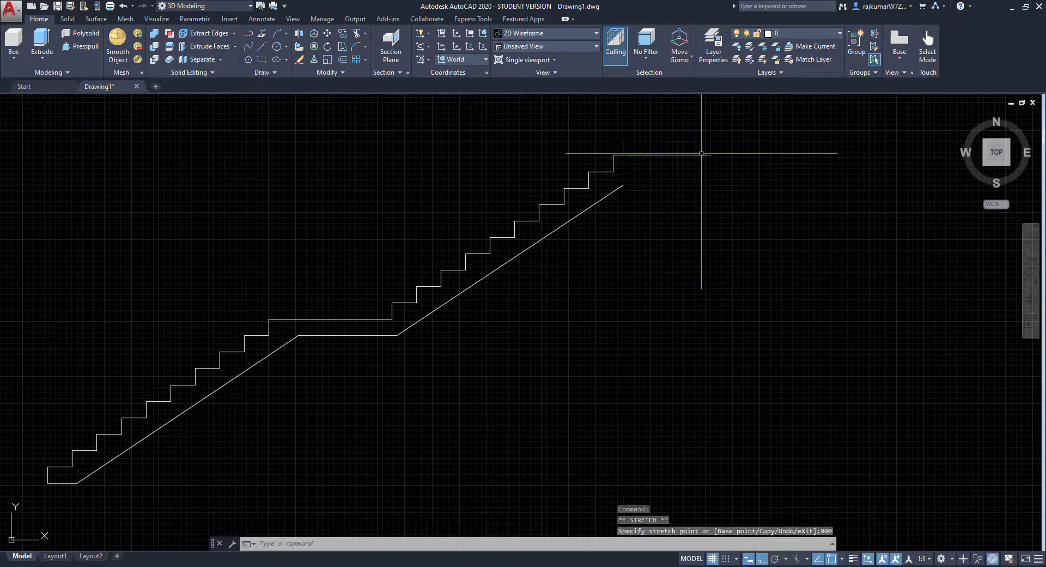
key("Escape")
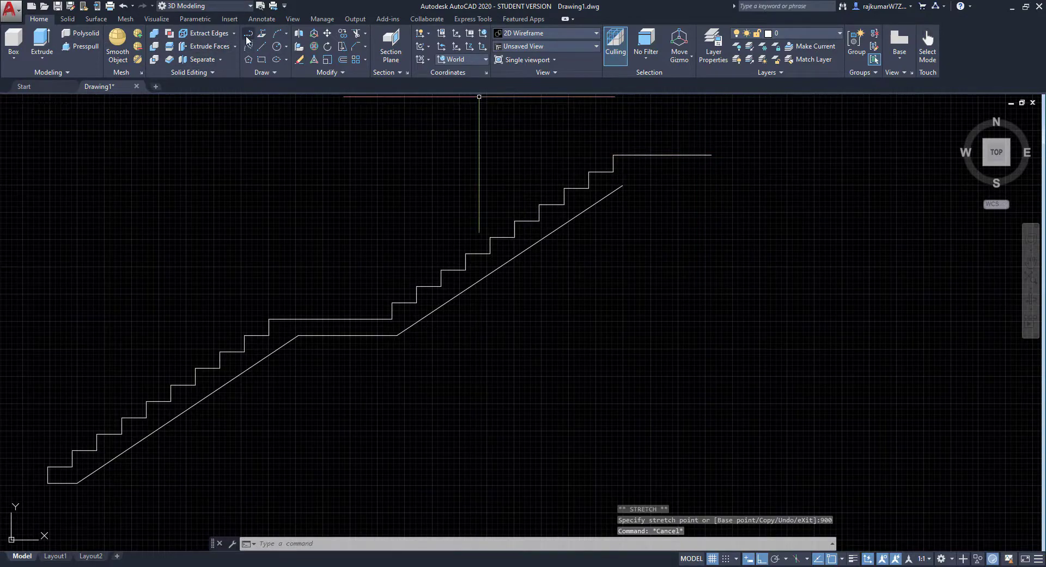
Draw a polyline from the top landing's end 150 straight down and back horizontally toward the upper flight's underside.
left_click(247, 36)
left_click(711, 155)
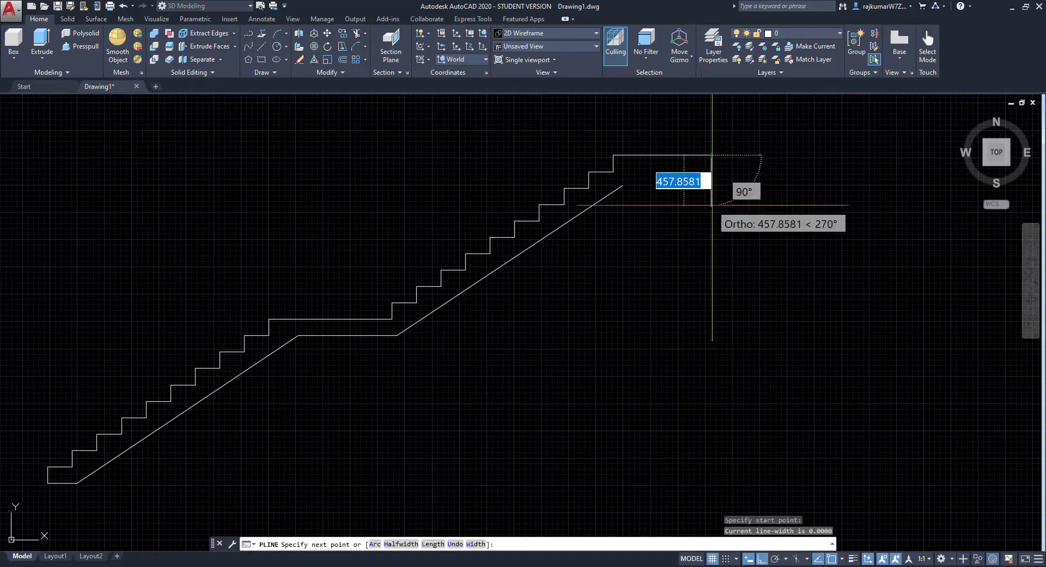
type("150")
key("Return")
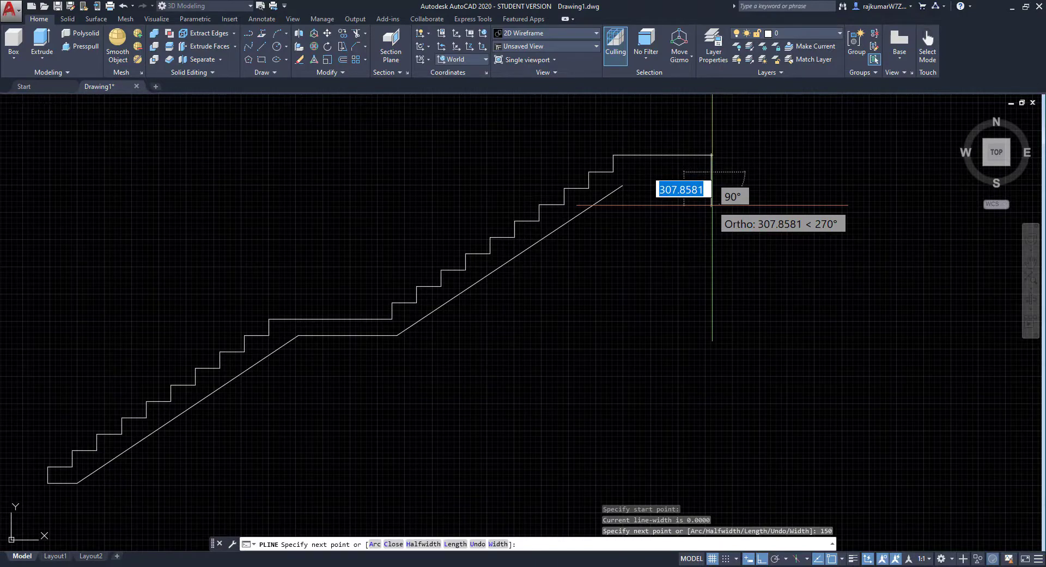
left_click(654, 171)
key("Escape")
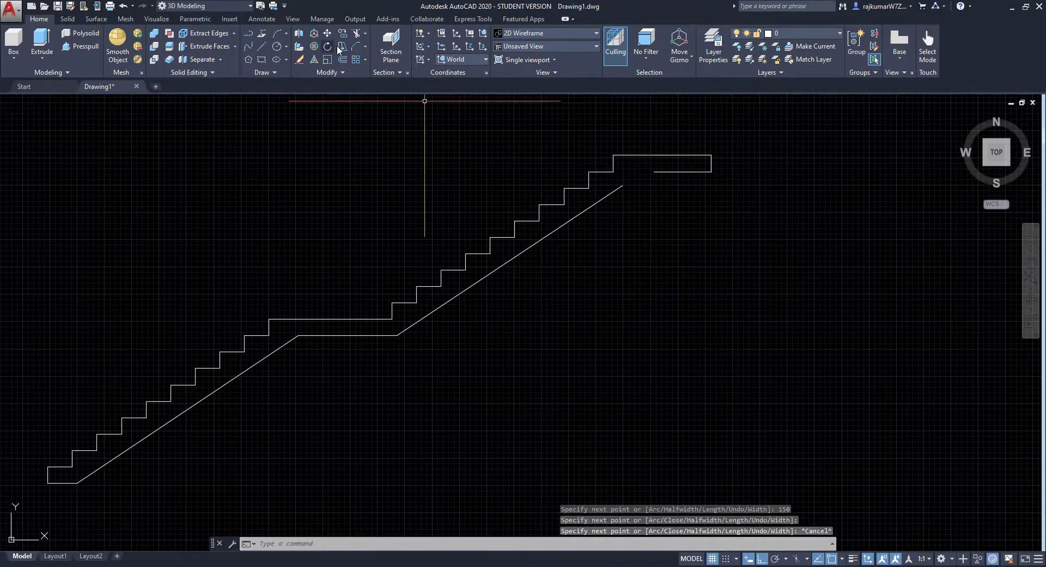
Chamfer the upper flight's sloping underside with the top landing's underside line to close the profile.
left_click(356, 47)
left_click(618, 188)
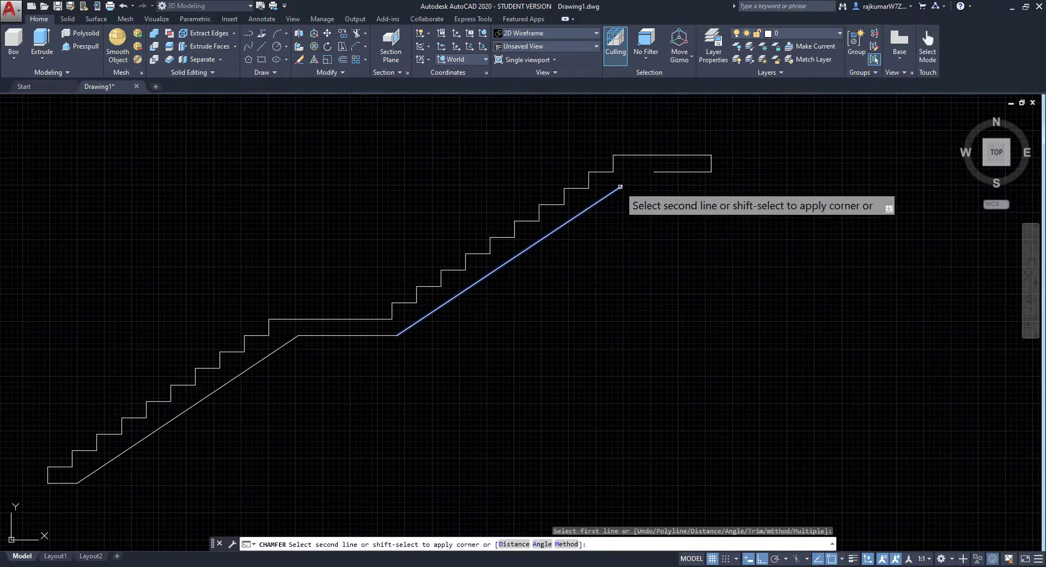
left_click(666, 171)
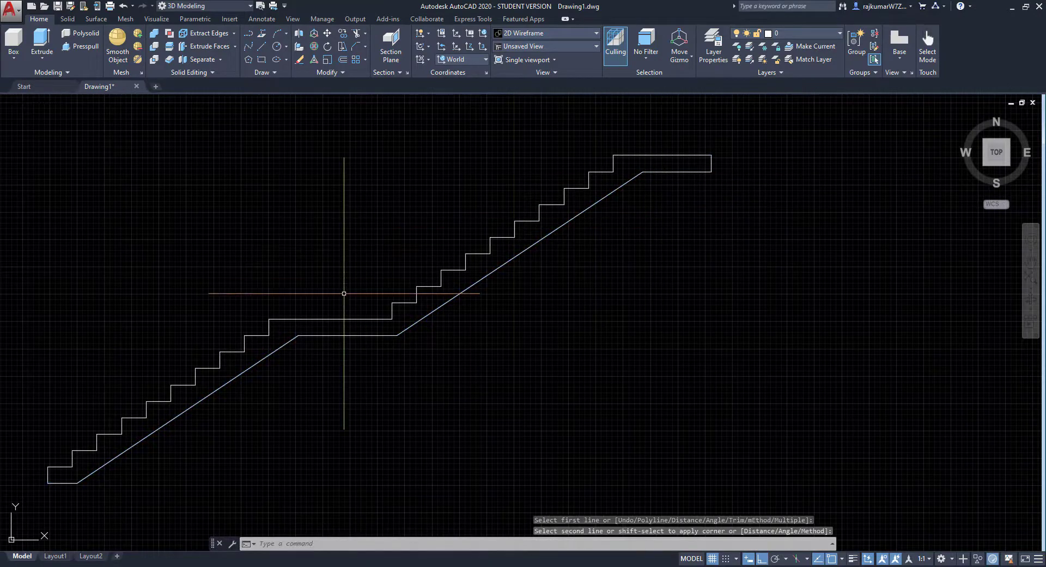
key("Escape")
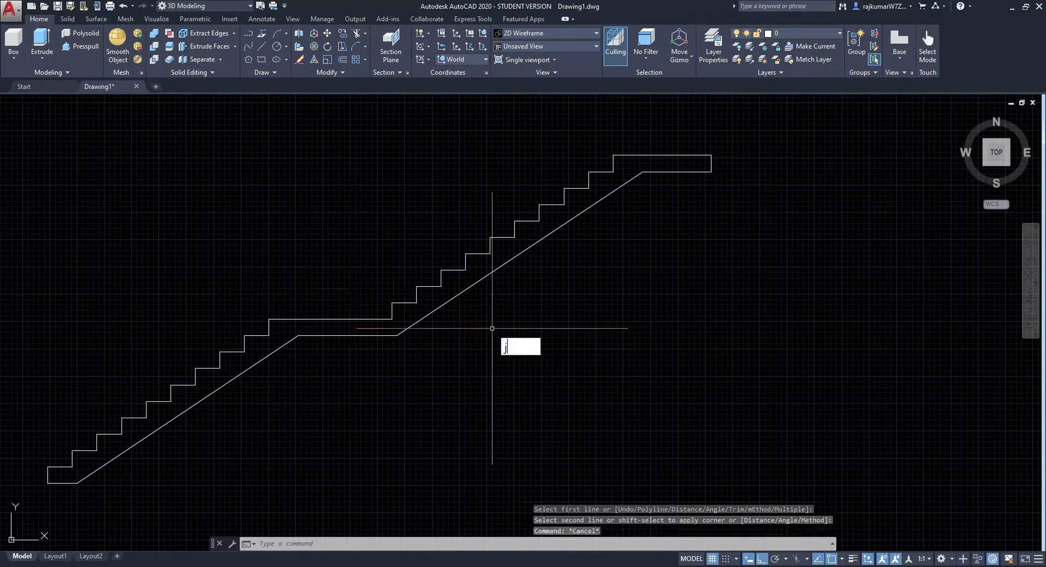
Join all the segments of the closed stair profile into a single polyline.
key("Return")
scroll(594, 300, "down", 2)
left_click(683, 179)
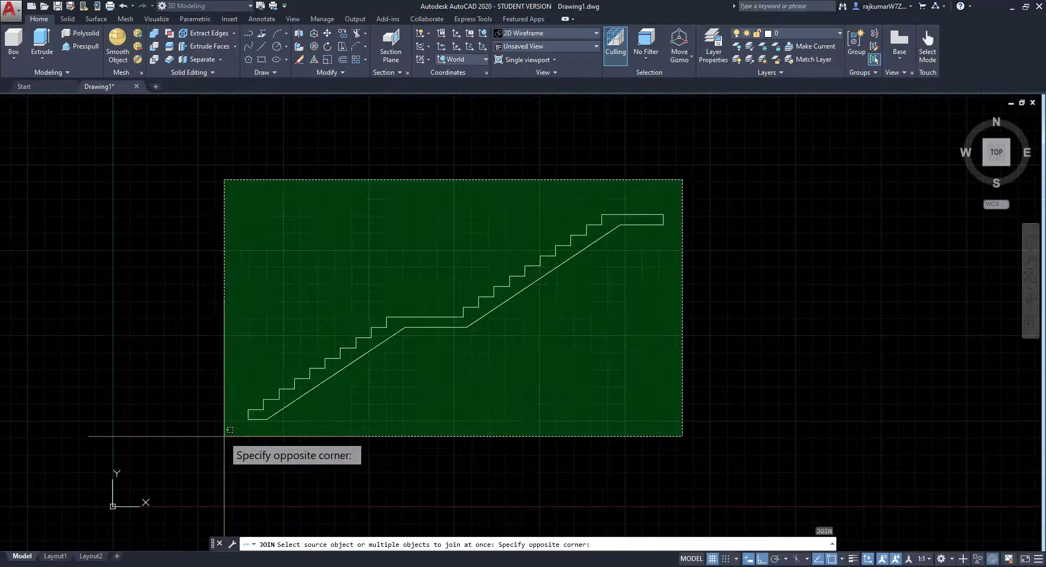
left_click(225, 436)
key("Return")
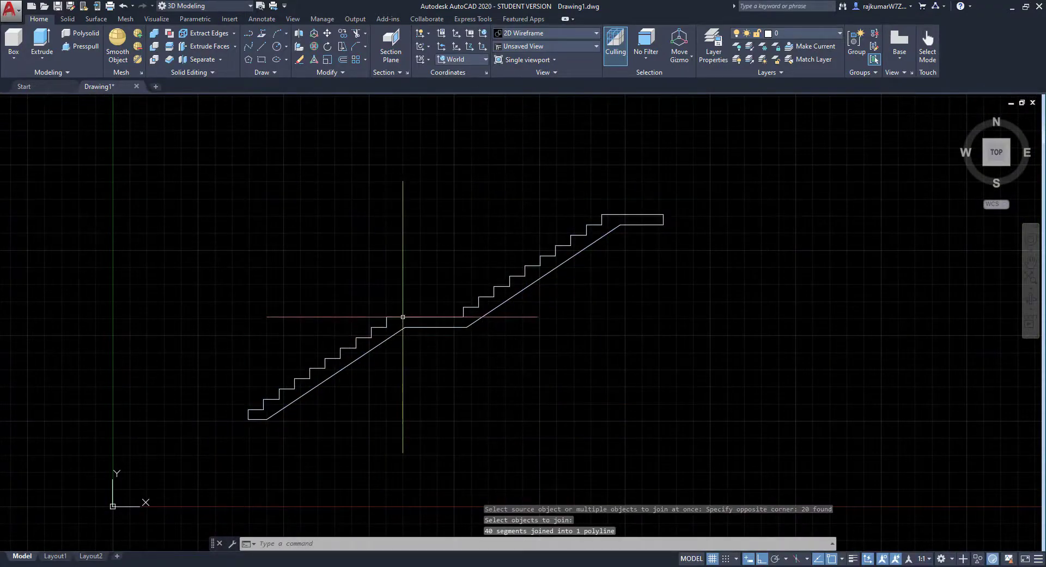
left_click(403, 316)
key("Escape")
Switch to the SW isometric view and extrude the joined stair profile 1000 as a solid.
scroll(436, 381, "down", 2)
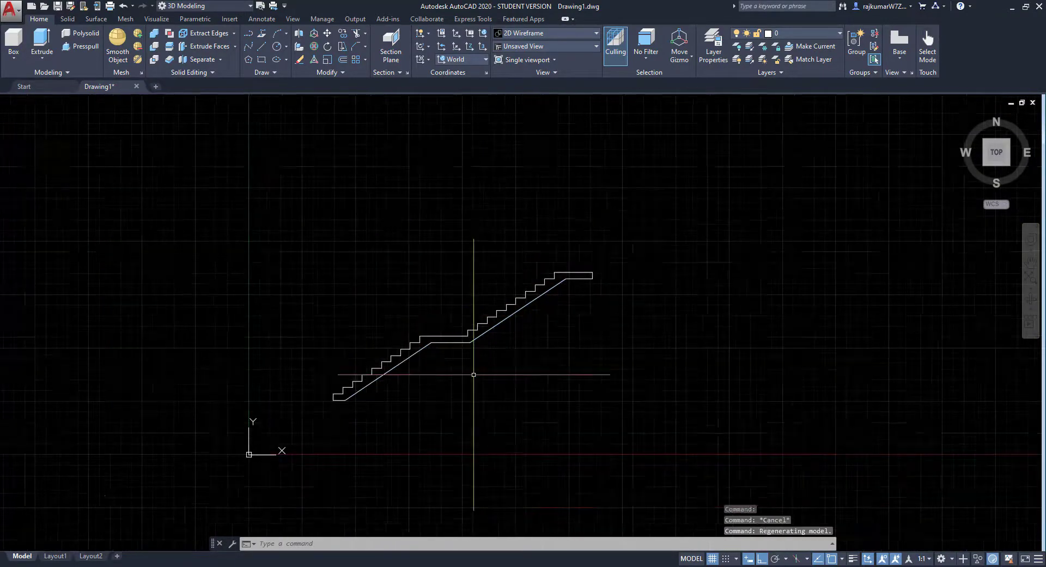
left_click(985, 163)
middle_click_drag(528, 354, 411, 384)
scroll(344, 430, "up", 2)
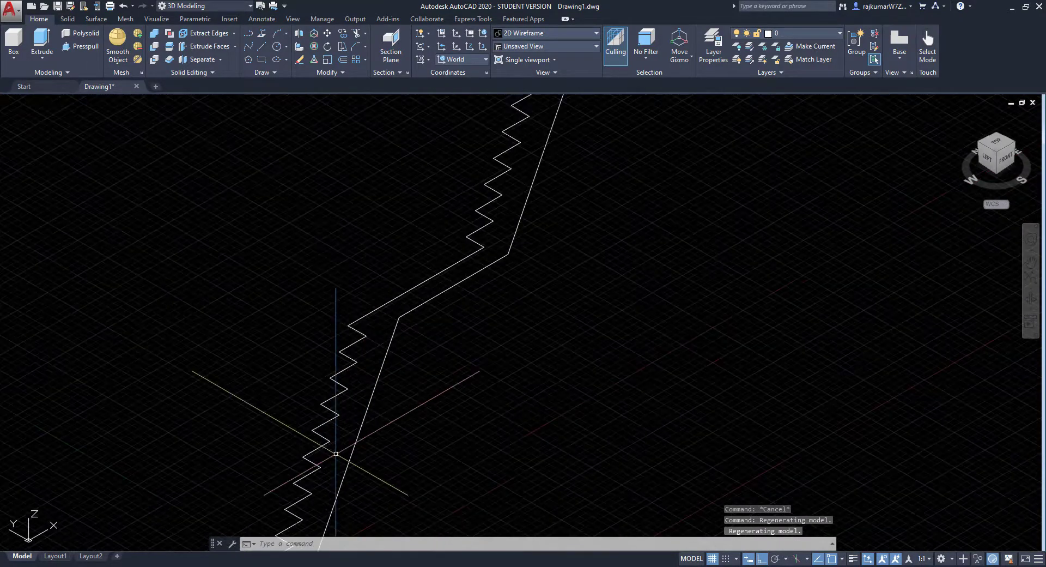
middle_click_drag(348, 440, 388, 334)
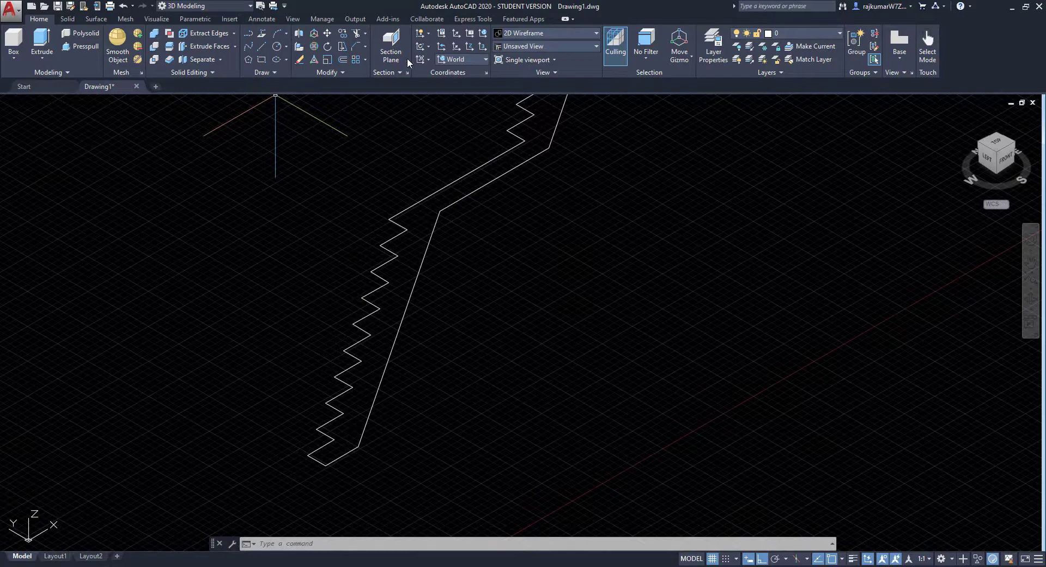
left_click(430, 239)
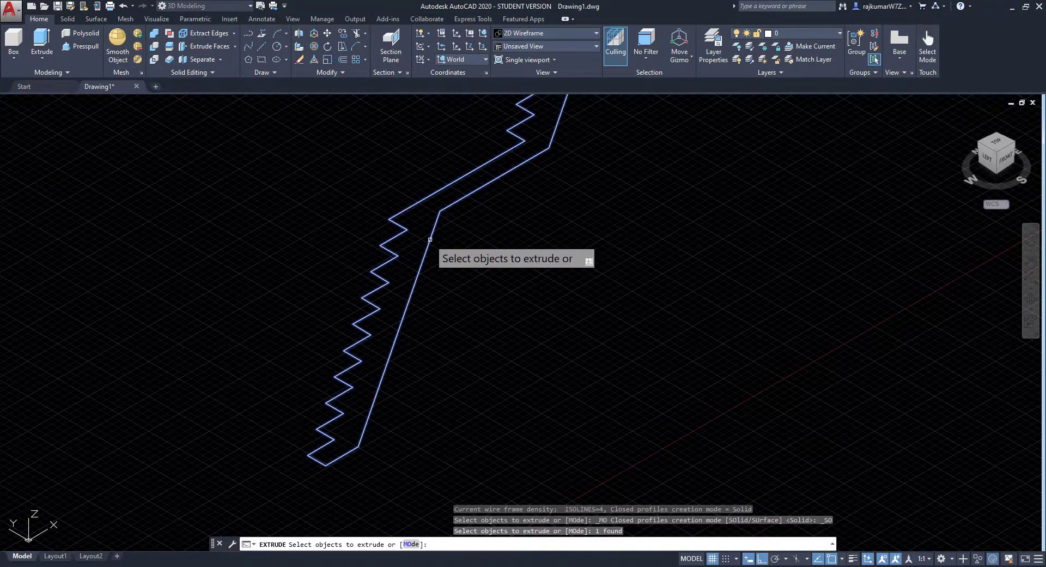
key("Return")
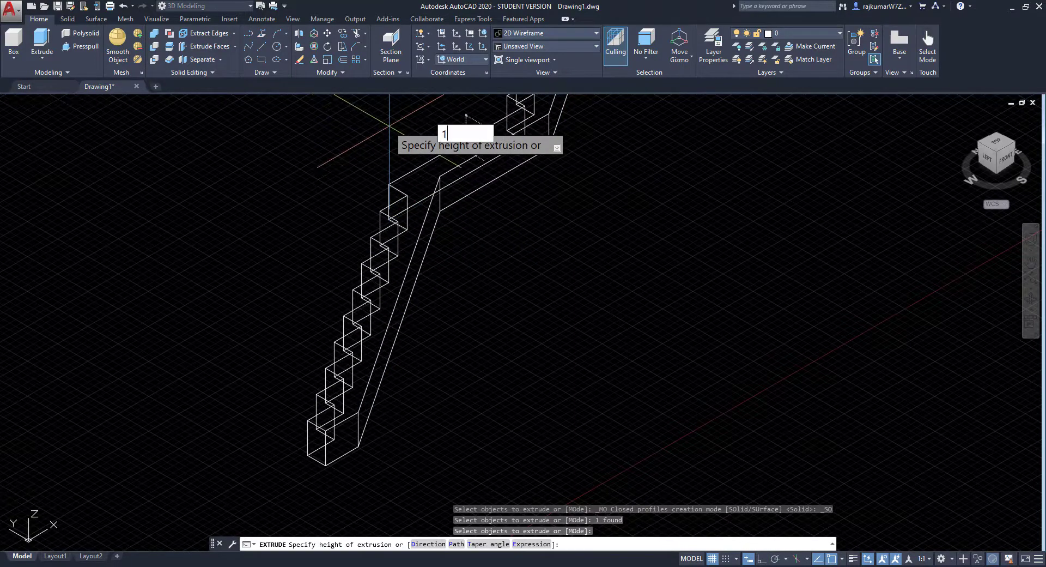
key("Return")
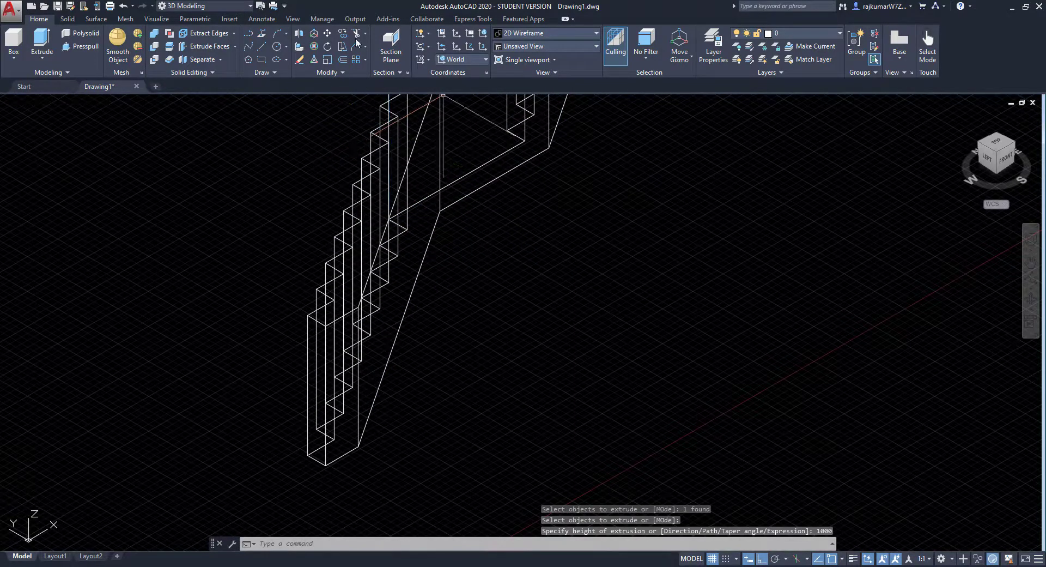
Change the visual style to Conceptual so the staircase solid is shaded.
left_click(157, 18)
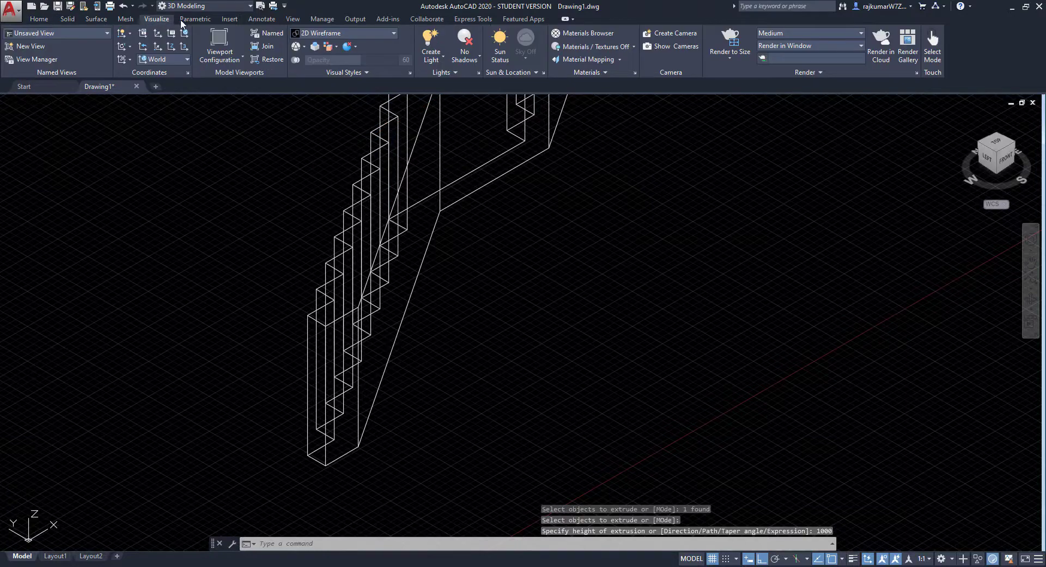
left_click(343, 34)
left_click(282, 59)
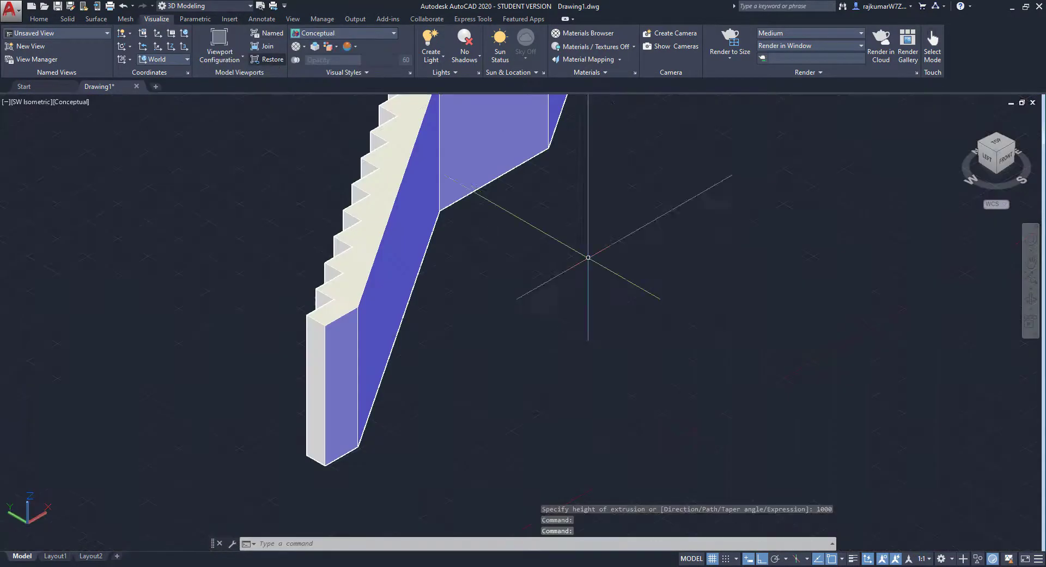
middle_click_drag(479, 313, 332, 438)
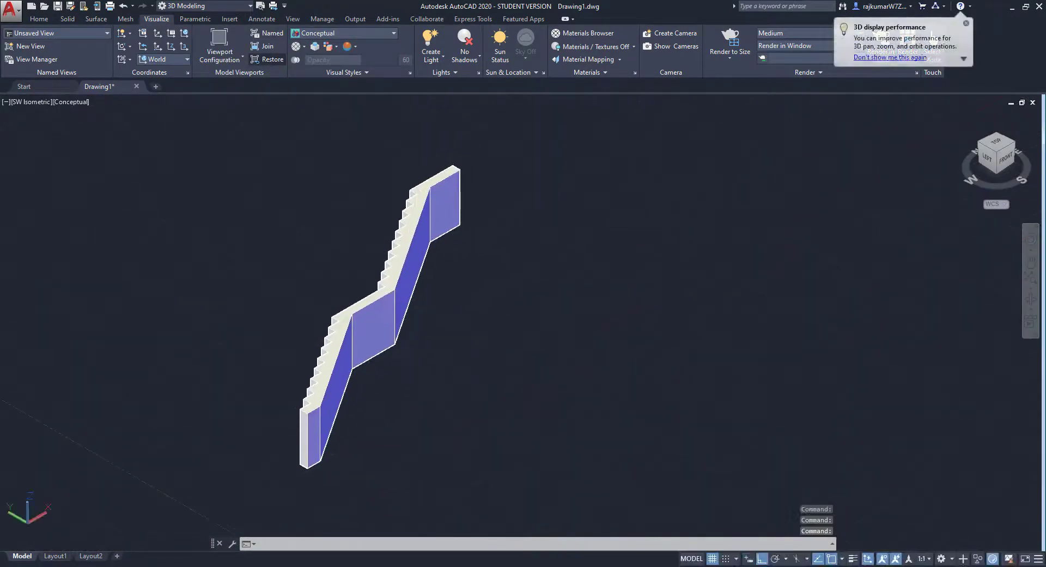
Rotate the staircase solid upright in 3D about the X axis, using its center as the base point.
left_click(394, 283)
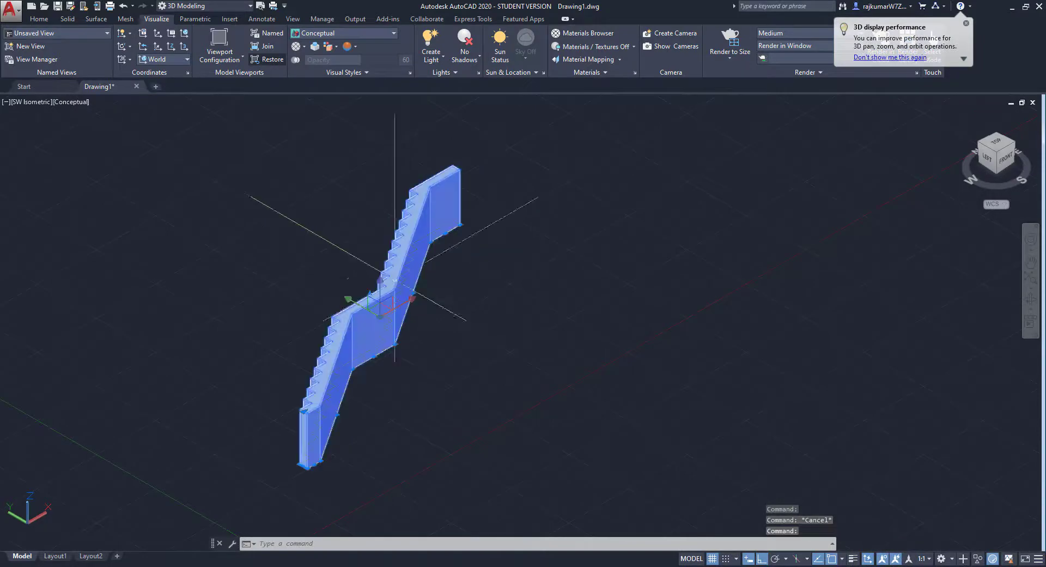
left_click(38, 19)
left_click(315, 47)
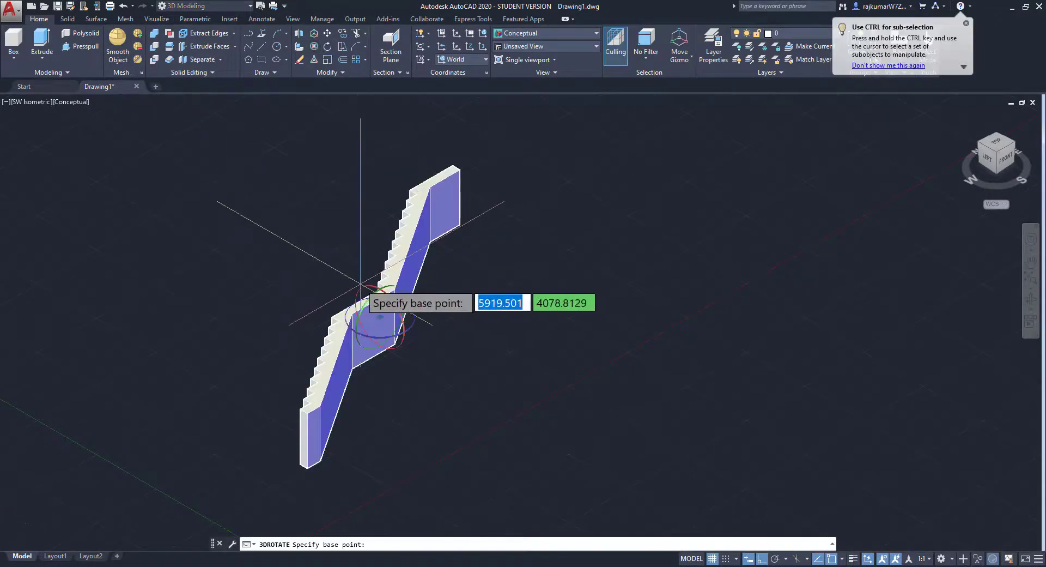
left_click(379, 314)
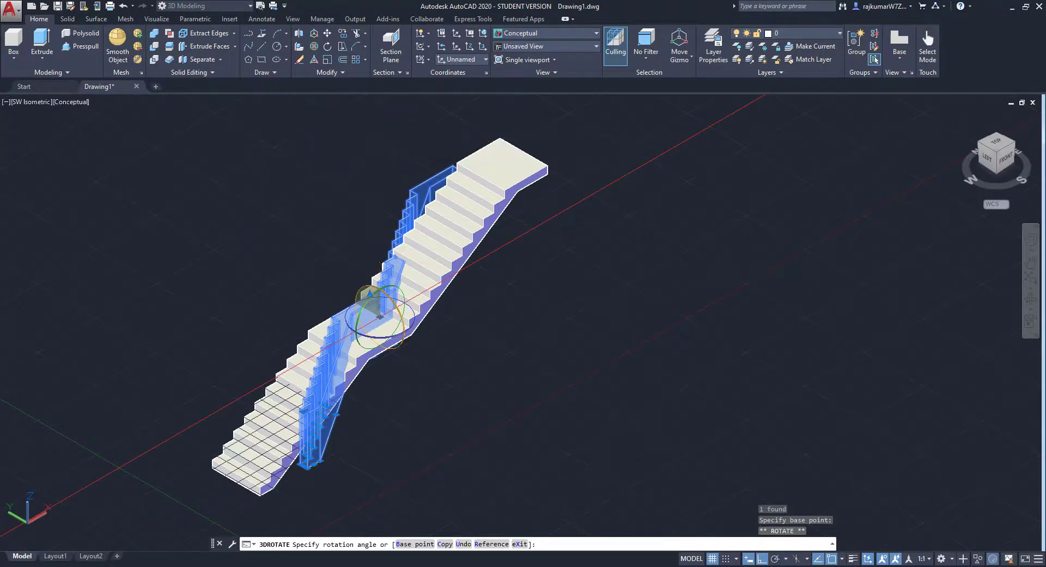
key("Escape")
Turn off the drawing grid around the upright staircase.
middle_click_drag(383, 371, 531, 354)
scroll(533, 363, "up", 3)
key("F7")
scroll(533, 364, "down", 1)
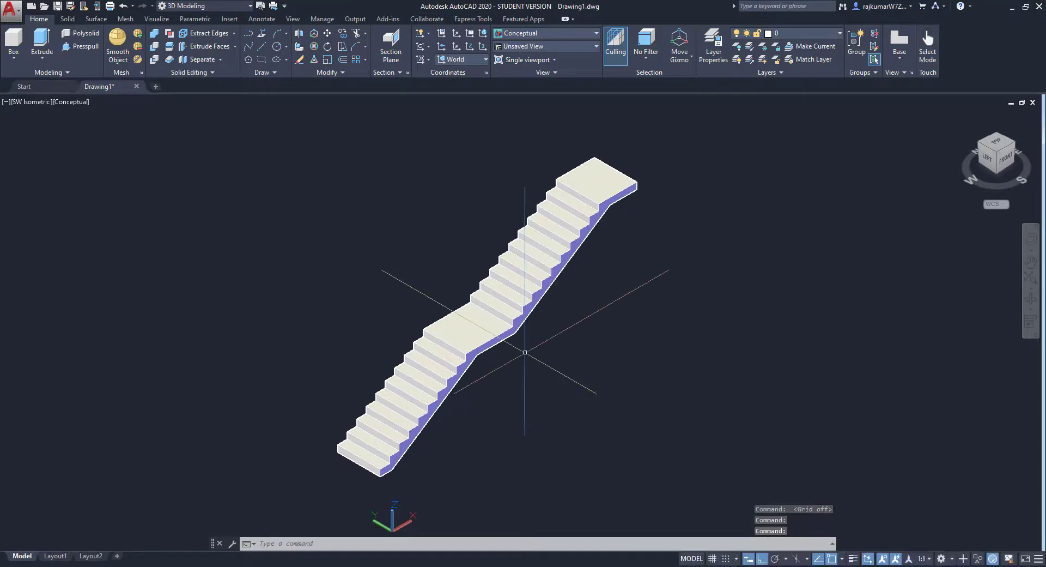
Examine the staircase's lower flight, mid landing and side up close.
scroll(525, 352, "up", 1)
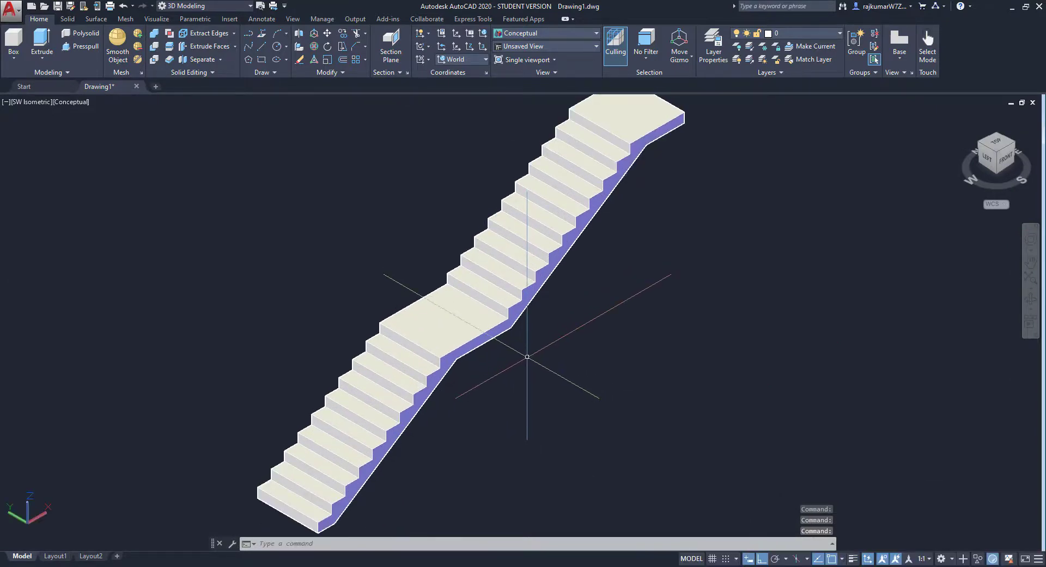
mouse_move(527, 356)
middle_mouse_down()
mouse_move(521, 380)
mouse_move(539, 351)
middle_mouse_up()
middle_click_drag(479, 443, 498, 406)
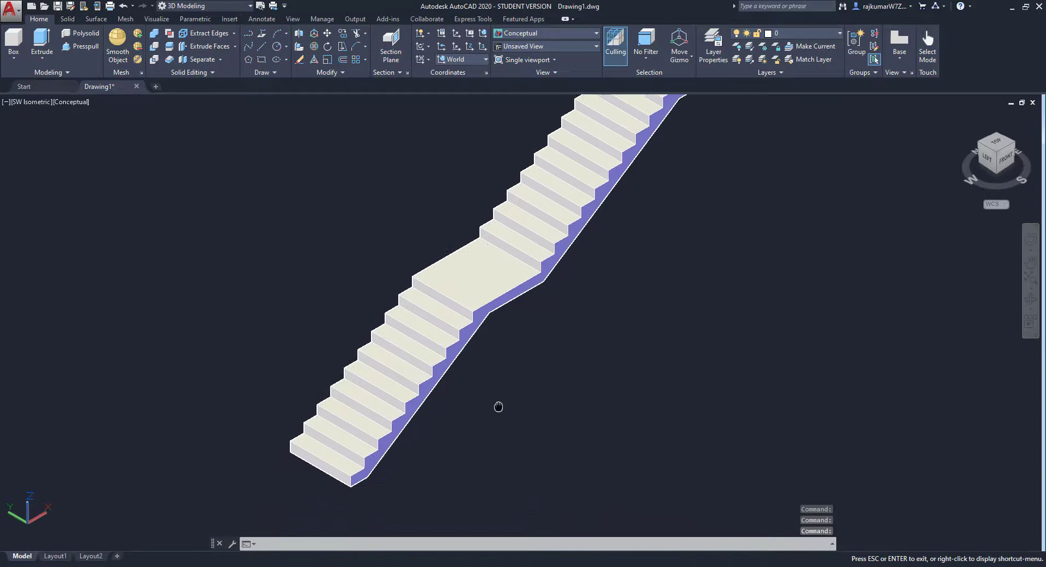
key("Escape")
scroll(374, 443, "up", 1)
scroll(386, 455, "up", 1)
scroll(390, 454, "down", 1)
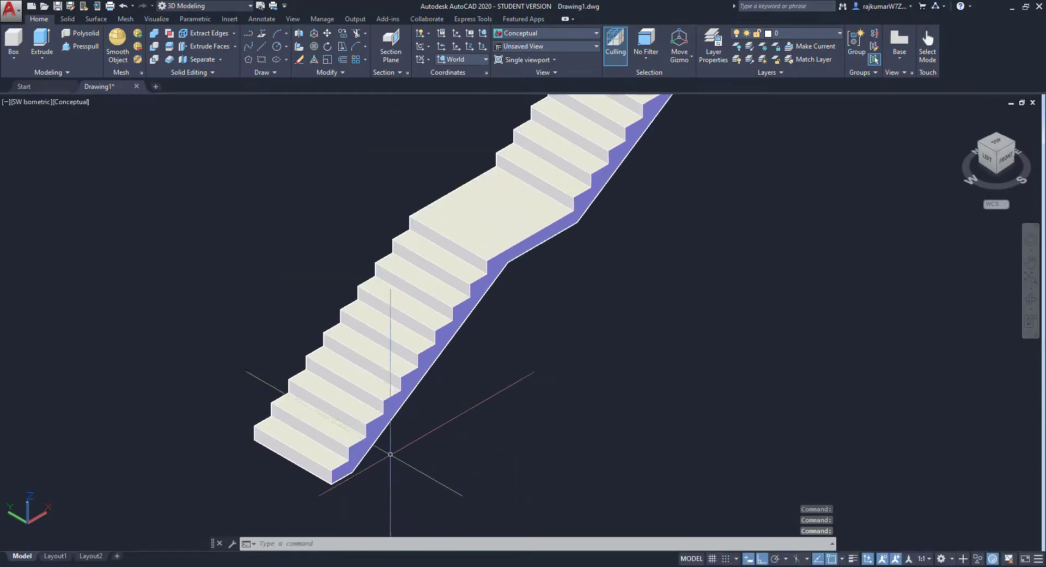
middle_click_drag(390, 454, 394, 459)
scroll(334, 478, "up", 1)
scroll(330, 483, "up", 1)
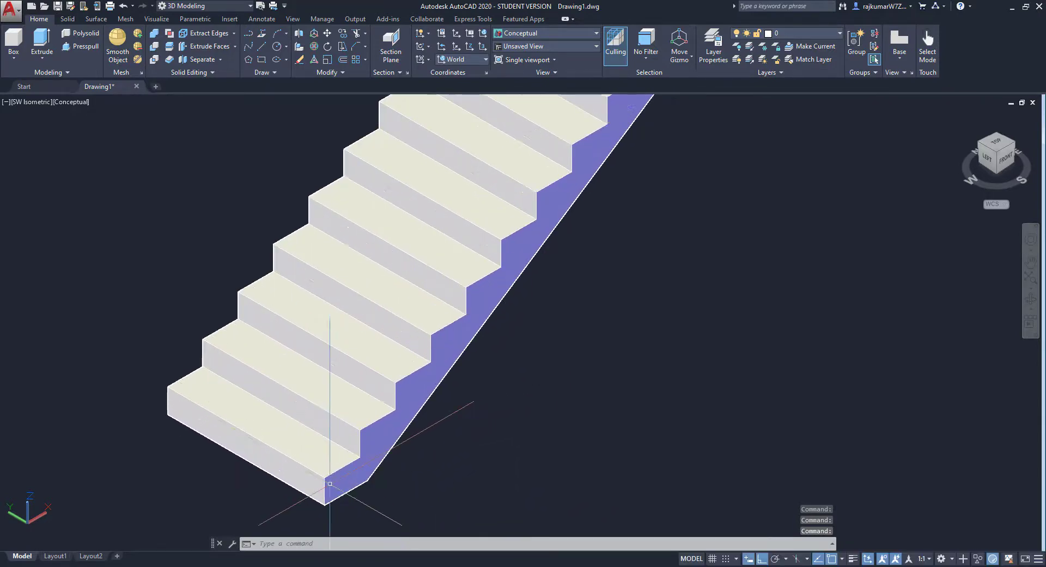
scroll(330, 481, "down", 2)
middle_click_drag(330, 482, 351, 441)
middle_click_drag(479, 377, 470, 449)
left_click_drag(470, 449, 485, 413)
key("Escape")
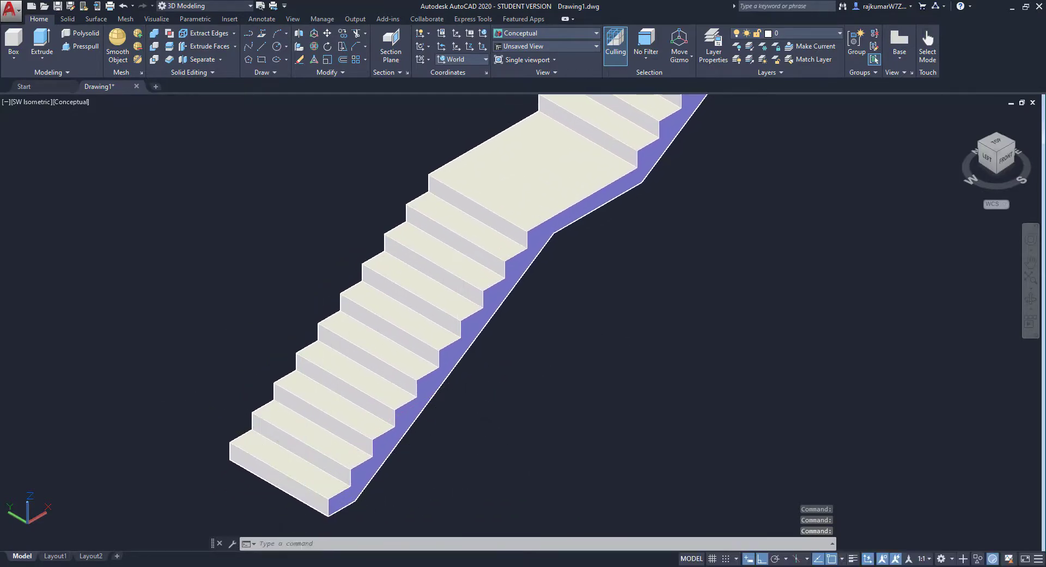
left_click(321, 436, "ctrl")
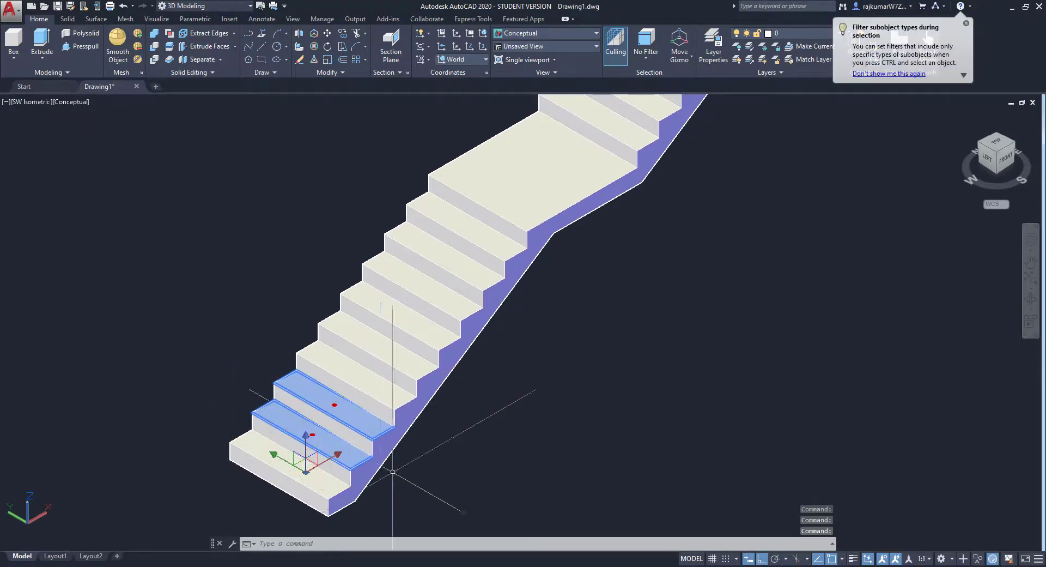
key("Escape")
left_click(323, 485)
key("Escape")
Select the lower flight's tread faces above the bottom tread and set their color to index color 24.
left_click(323, 484, "ctrl")
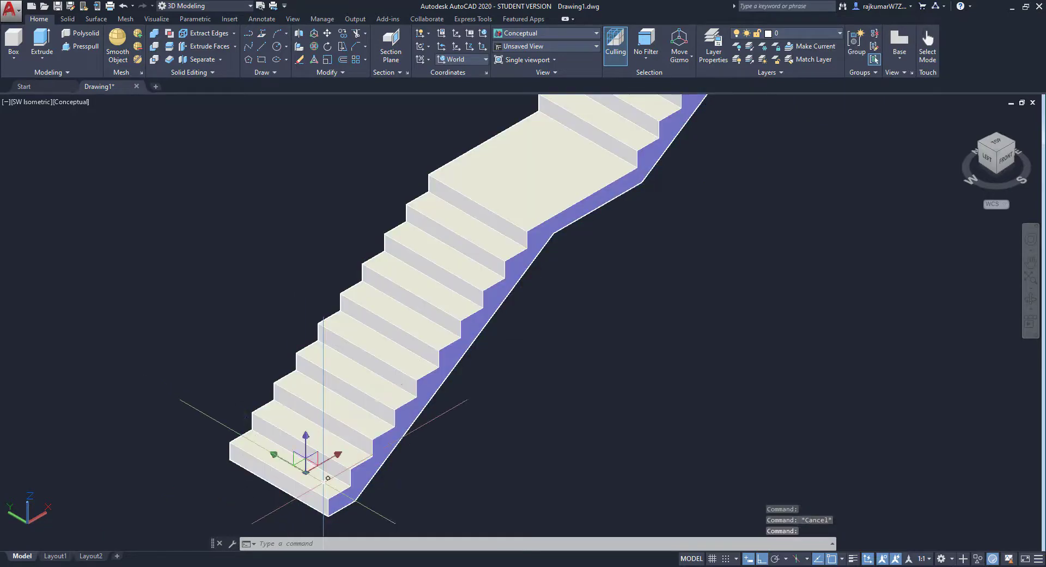
left_click(348, 452, "ctrl")
left_click(369, 424, "ctrl")
left_click(391, 394, "ctrl")
left_click(411, 366, "ctrl")
left_click(437, 329, "ctrl")
left_click_drag(436, 325, 494, 246, "ctrl")
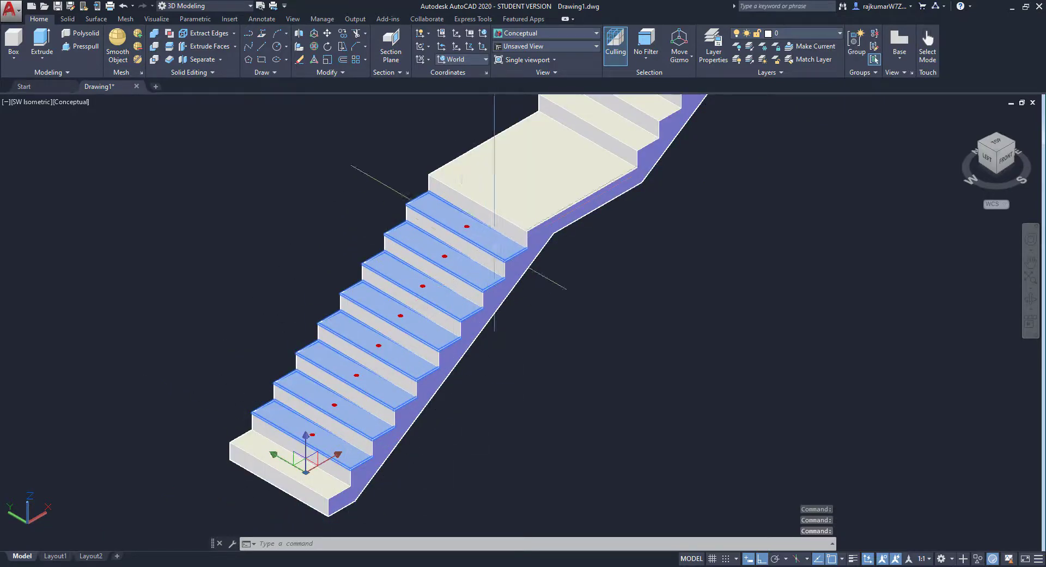
right_click(590, 288)
left_click(621, 546)
left_click(125, 143)
left_click(117, 239)
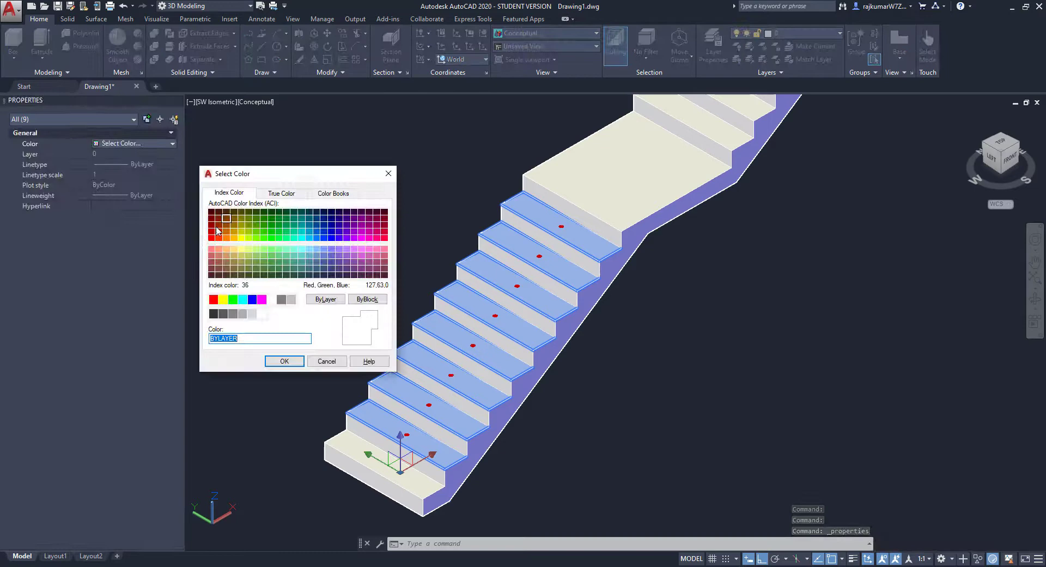
left_click(217, 230)
left_click(285, 361)
scroll(344, 467, "down", 2)
key("Escape")
Set the color of the bottom tread's face to Color 24.
scroll(343, 467, "up", 4)
left_click(443, 371, "ctrl")
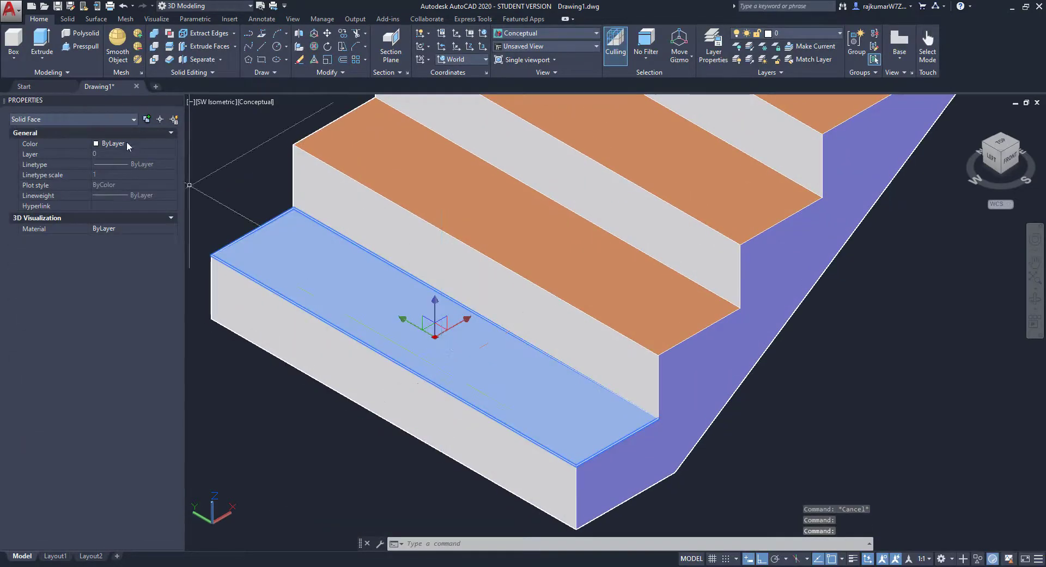
left_click(126, 143)
left_click(113, 242)
key("Escape")
scroll(407, 446, "down", 3)
Select the mid landing, all upper-flight treads and the top landing faces, and set their color to Color 24.
scroll(445, 384, "down", 3)
scroll(446, 385, "up", 3)
left_click(445, 385, "ctrl")
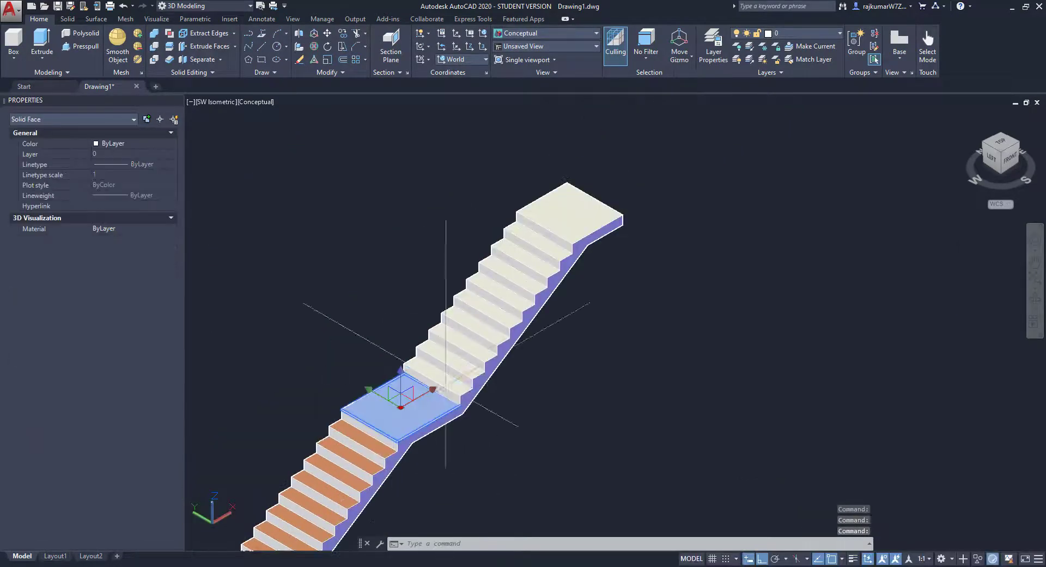
left_click(526, 259, "ctrl")
left_click(538, 242, "ctrl")
left_click(566, 223, "ctrl")
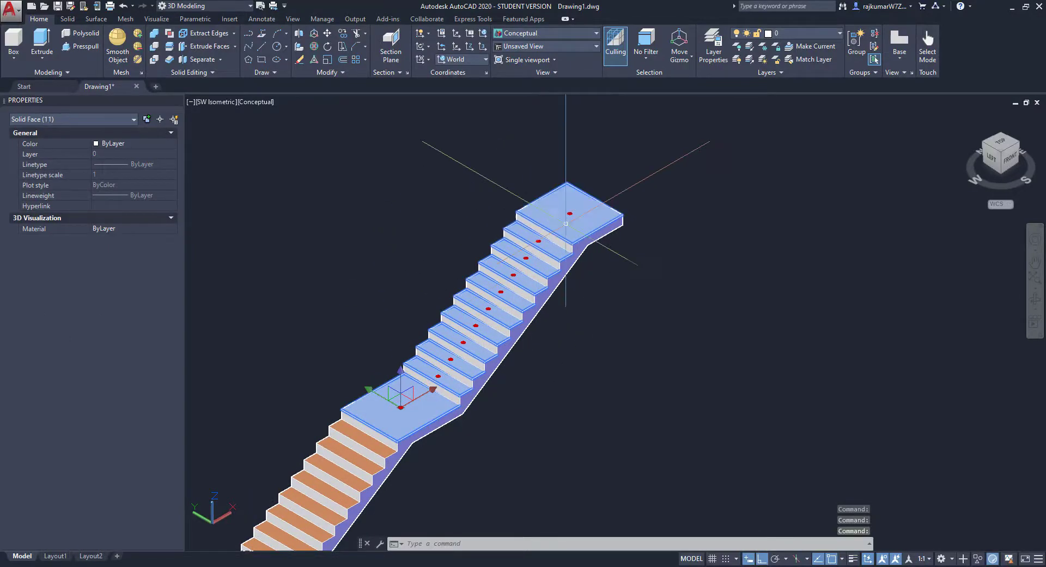
left_click(121, 144)
left_click(112, 242)
key("Escape")
Set the color of the staircase's long side face to Green.
middle_click_drag(678, 369, 816, 231)
left_click(405, 446, "ctrl")
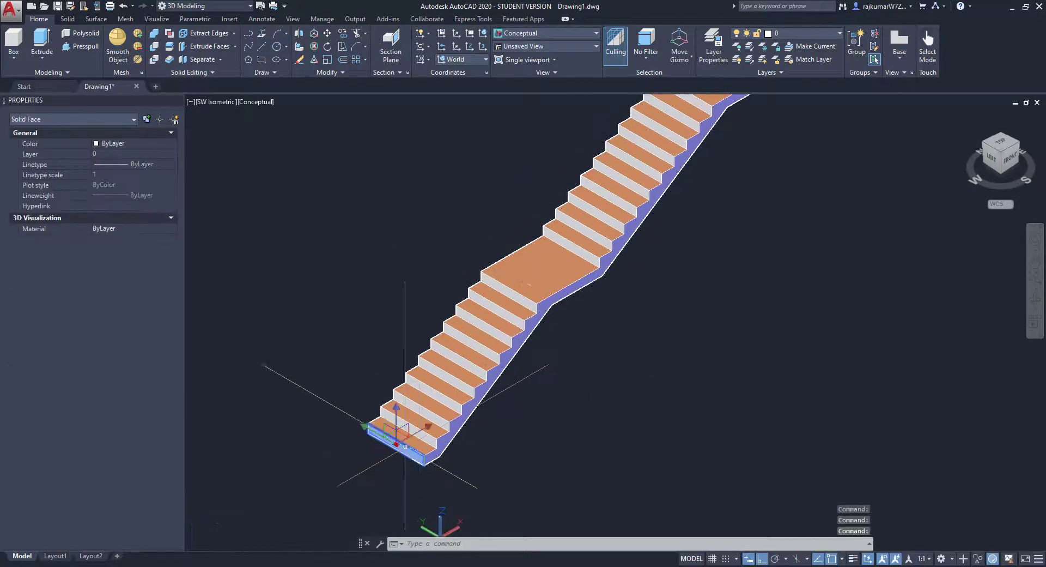
key("Escape")
scroll(593, 253, "up", 4)
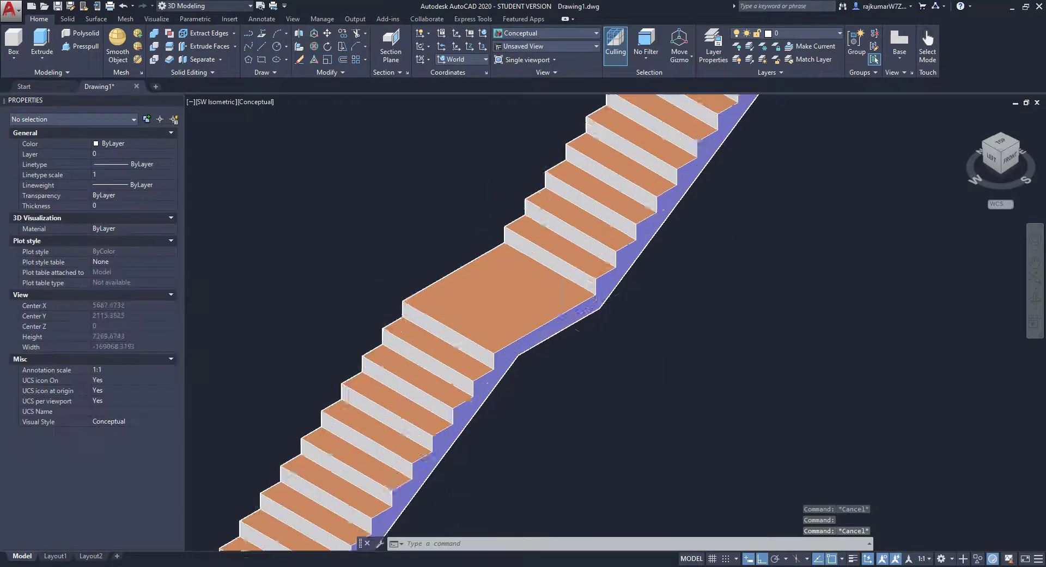
left_click(561, 322, "ctrl")
left_click(133, 144)
left_click(120, 194)
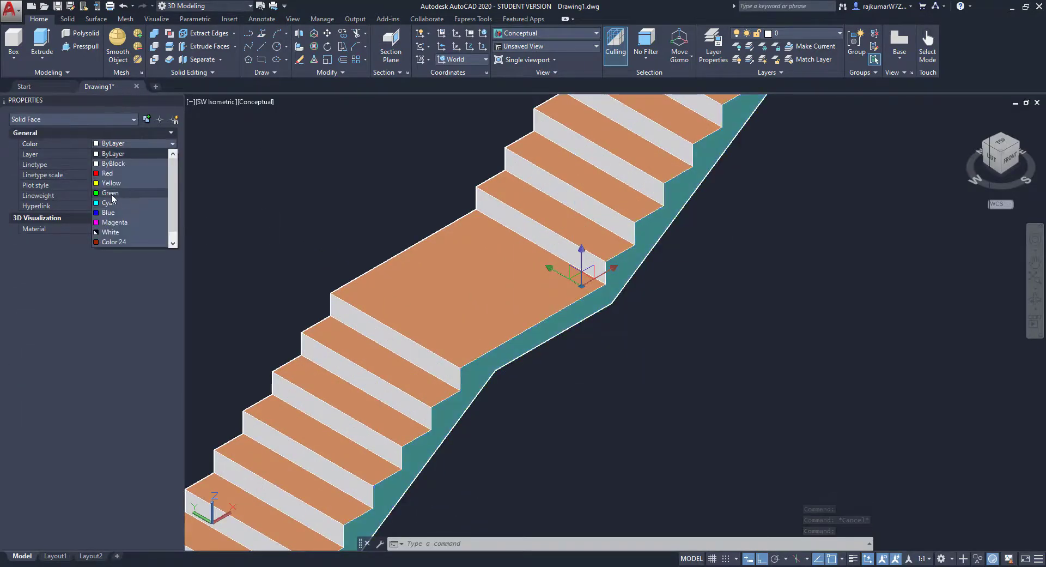
key("Escape")
Orbit the staircase to face its risers head-on, and turn off Ortho mode.
scroll(575, 374, "down", 4)
middle_click_drag(575, 374, 337, 319, "shift")
middle_click_drag(663, 329, 402, 365, "shift")
key("F8")
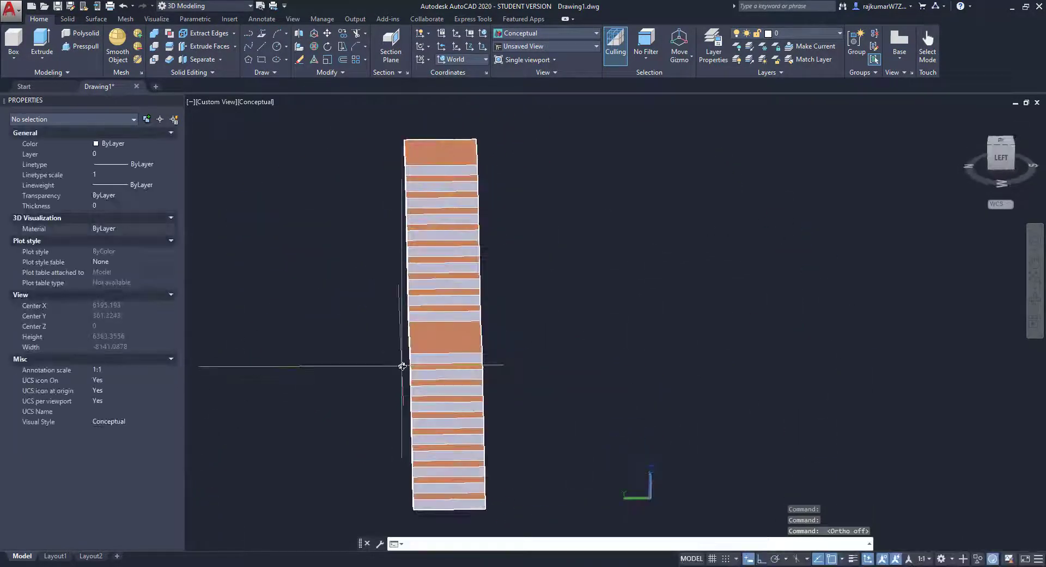